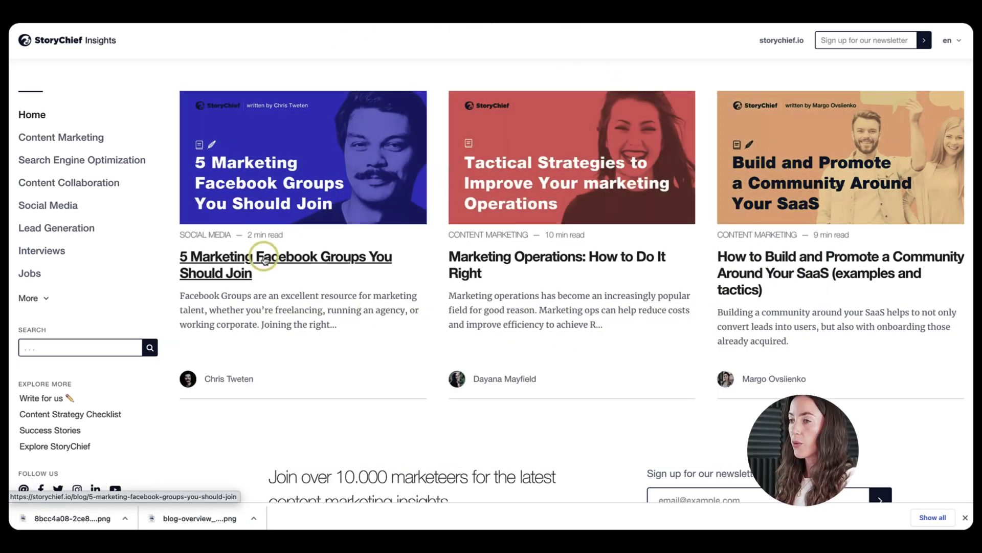
# Step: Scroll through the StoryChief Insights blog to see the hero, call-to-action banner and story areas
pyautogui.scroll(-8, 264, 260)
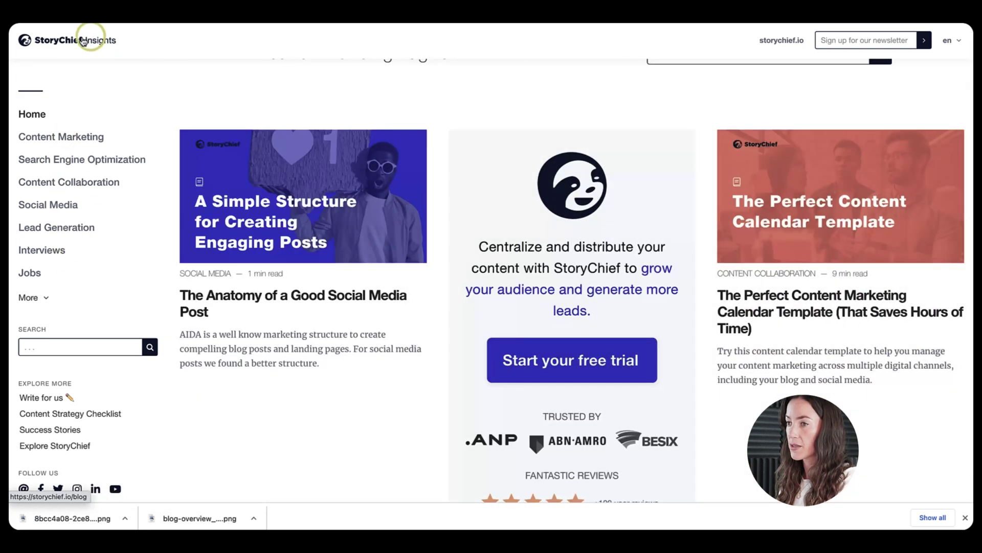
pyautogui.scroll(-10, 455, 176)
pyautogui.scroll(8, 322, 197)
pyautogui.scroll(-5, 312, 97)
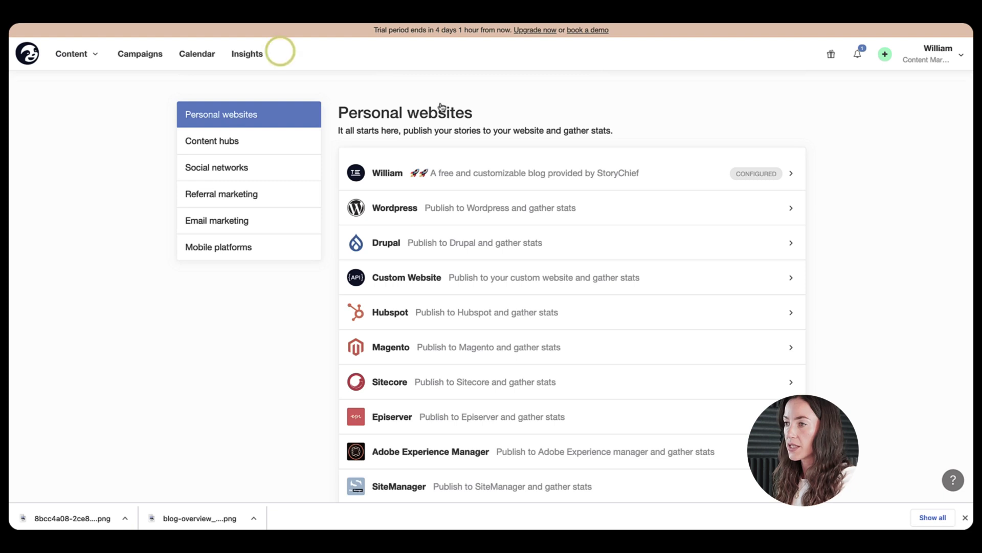
# Step: From the account menu's Channels, open the William blog settings and scroll to its logo, favicon and color options
pyautogui.click(938, 53)
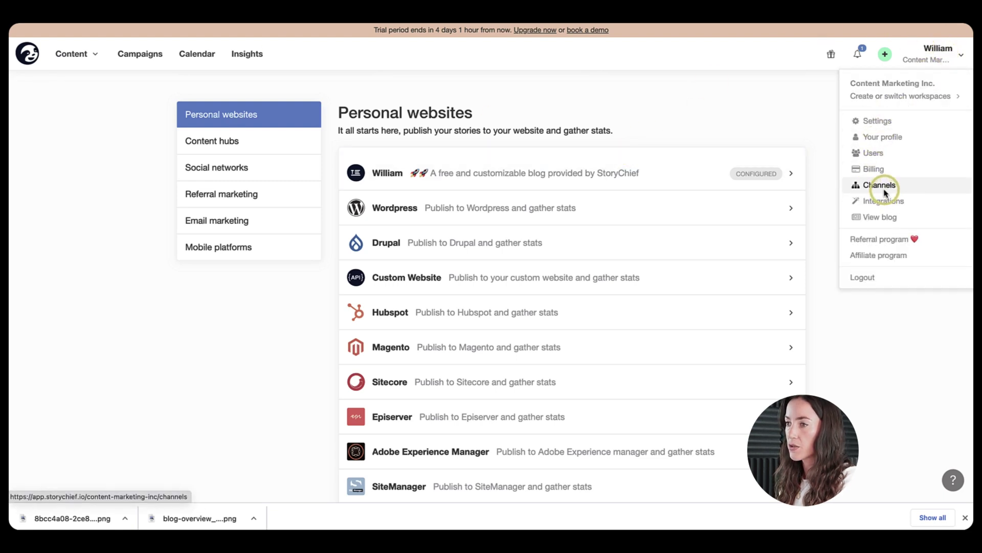
pyautogui.click(377, 176)
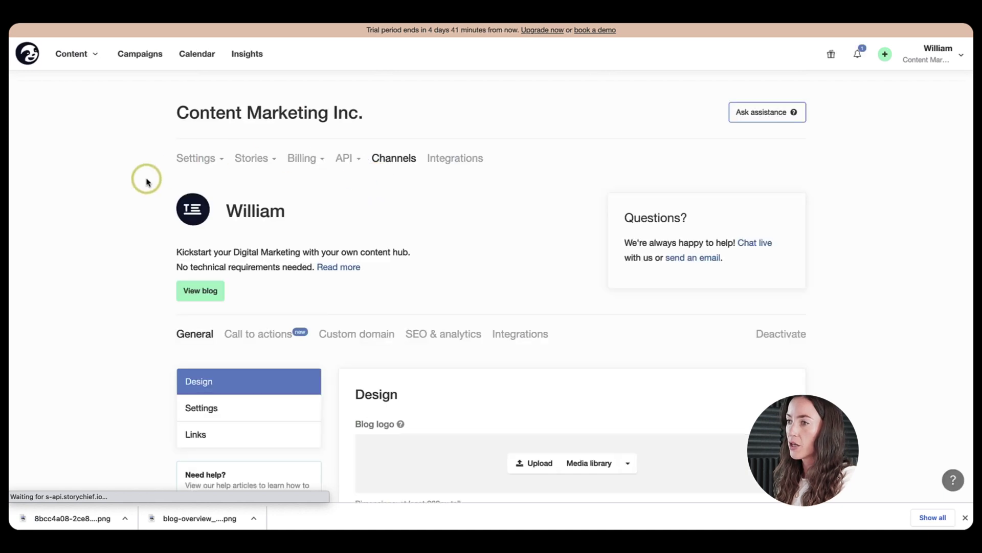
pyautogui.scroll(-2, 146, 179)
pyautogui.scroll(-12, 147, 181)
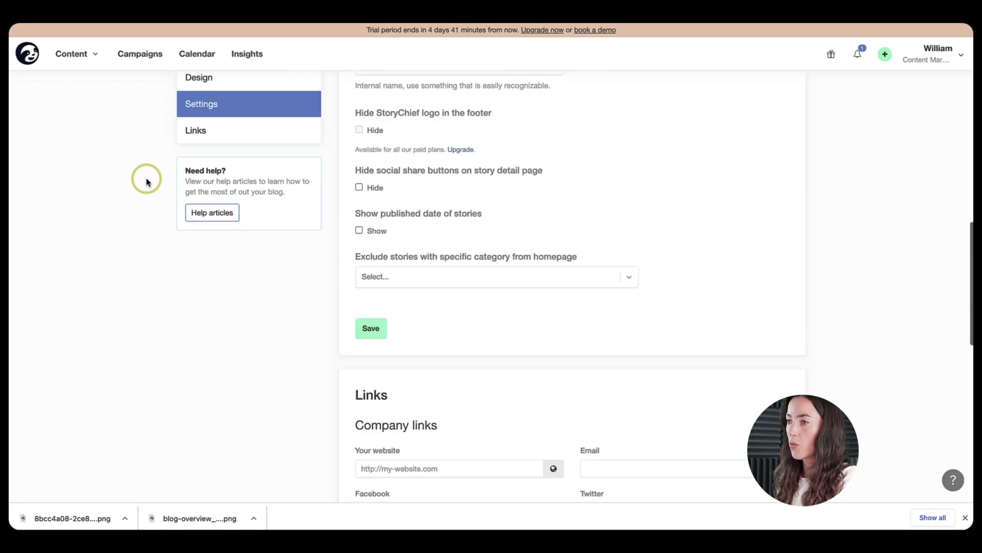
pyautogui.scroll(-10, 146, 181)
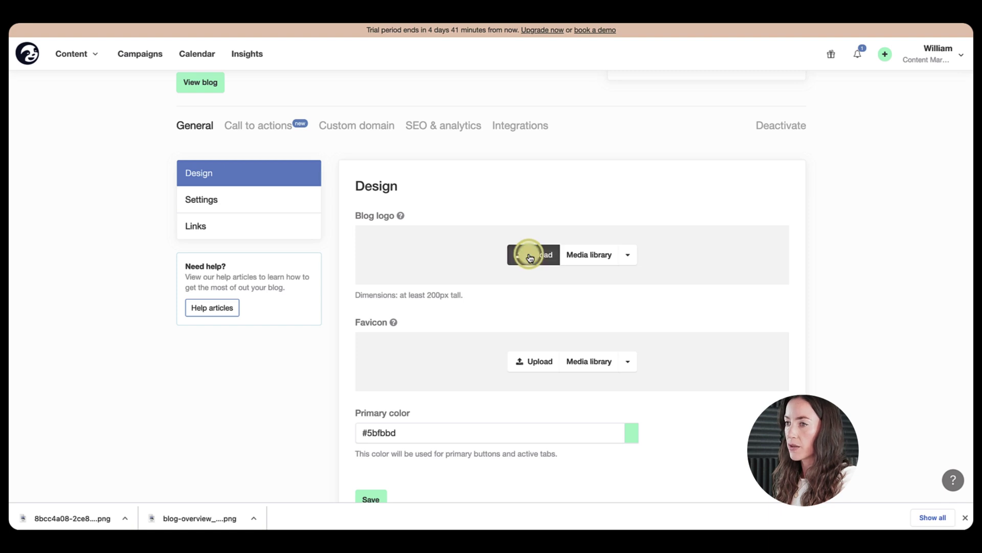
# Step: Upload Group 3.png as the William blog logo
pyautogui.click(529, 256)
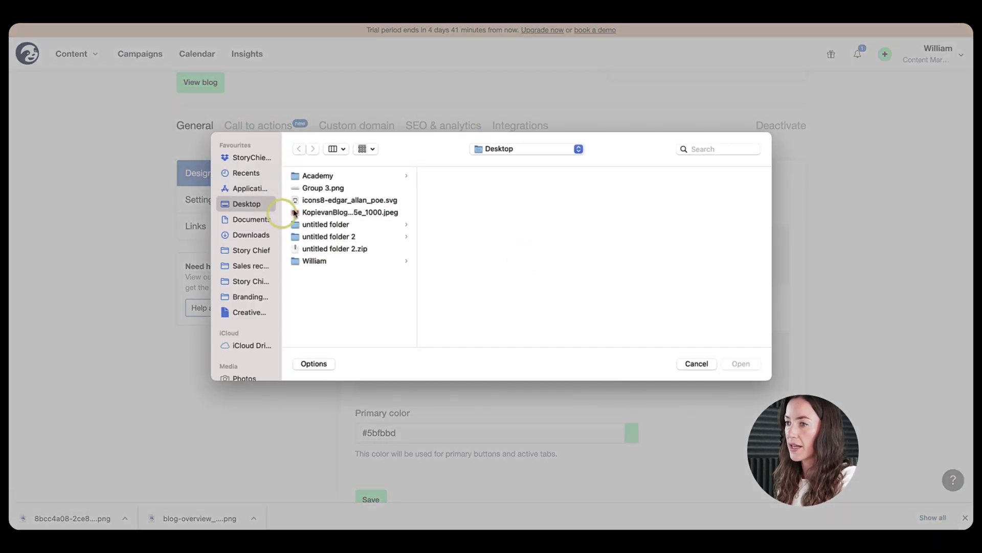
pyautogui.doubleClick(333, 189)
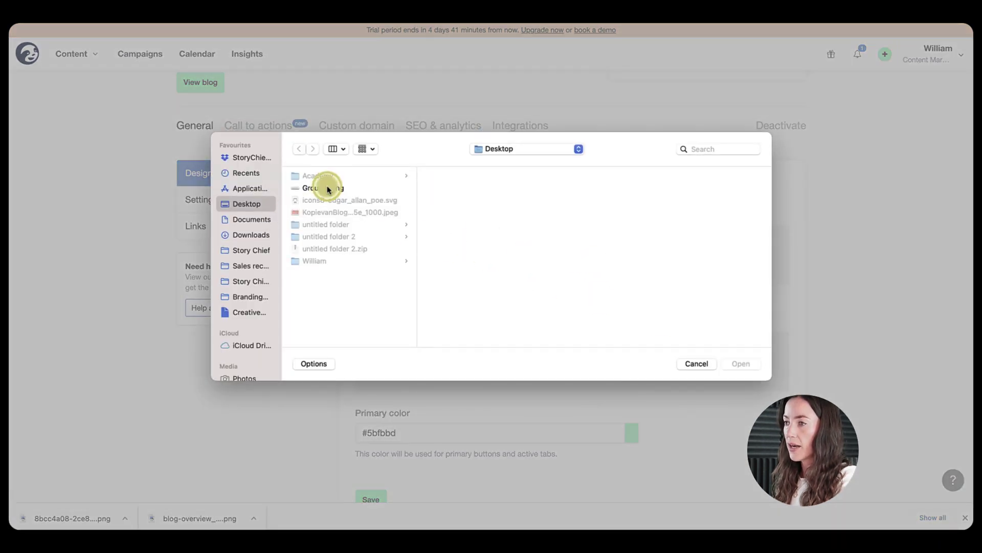
pyautogui.click(333, 189)
pyautogui.click(749, 364)
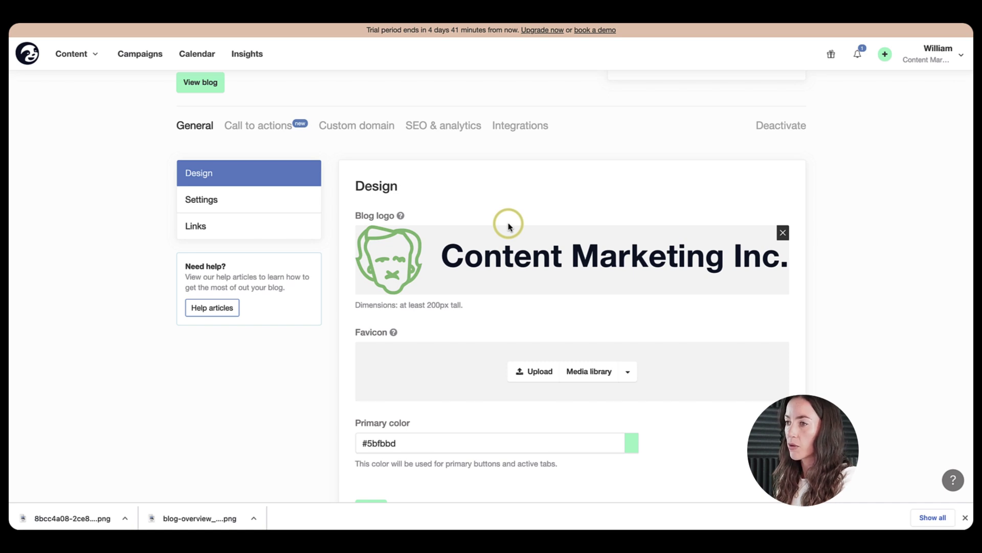
# Step: Change the primary color from green to blue #5b76fb and save the design settings
pyautogui.scroll(-4, 563, 236)
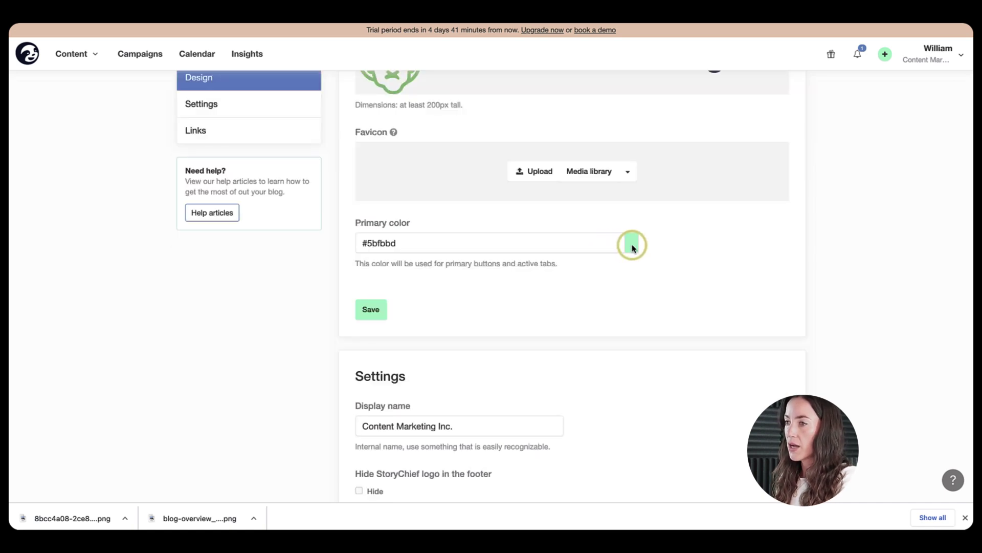
pyautogui.click(632, 245)
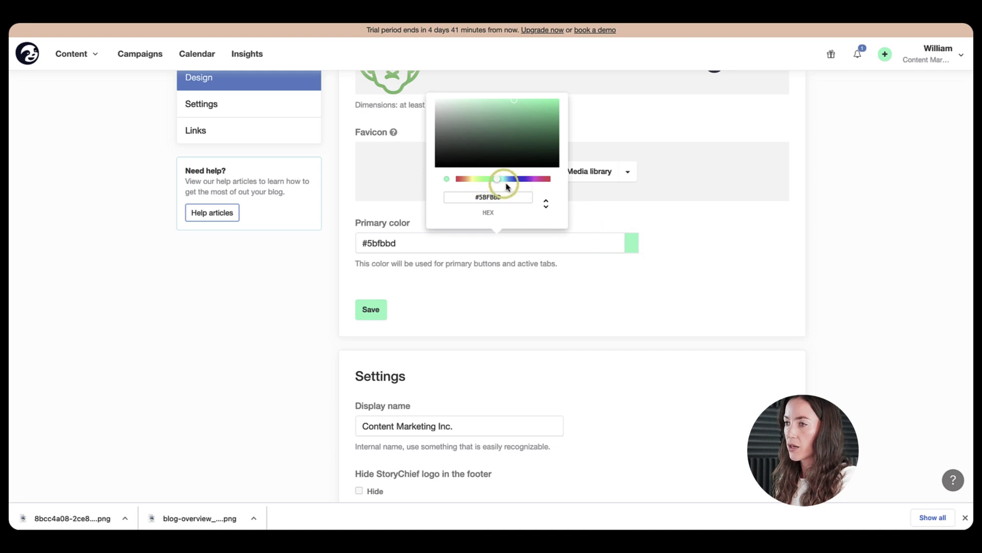
pyautogui.moveTo(502, 179); pyautogui.dragTo(516, 179)
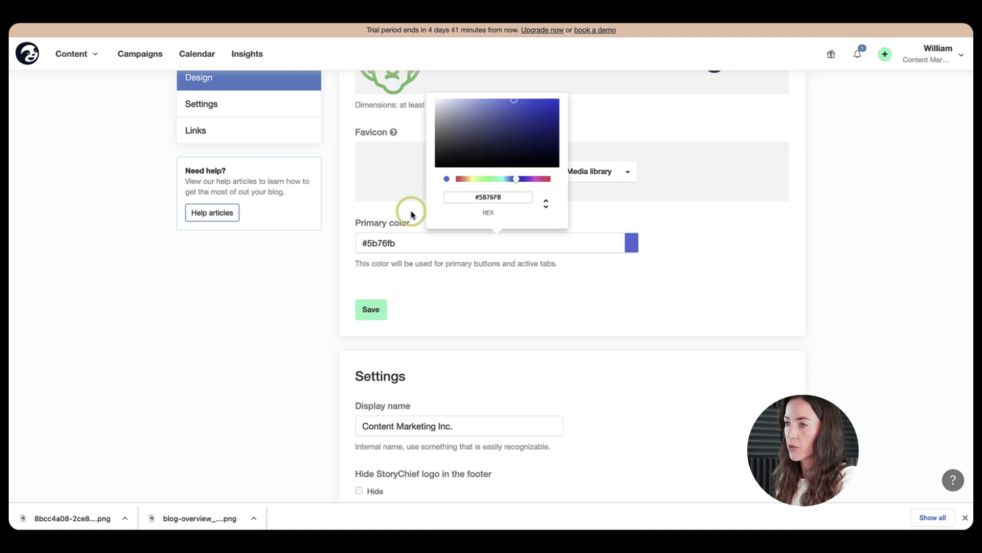
pyautogui.click(367, 307)
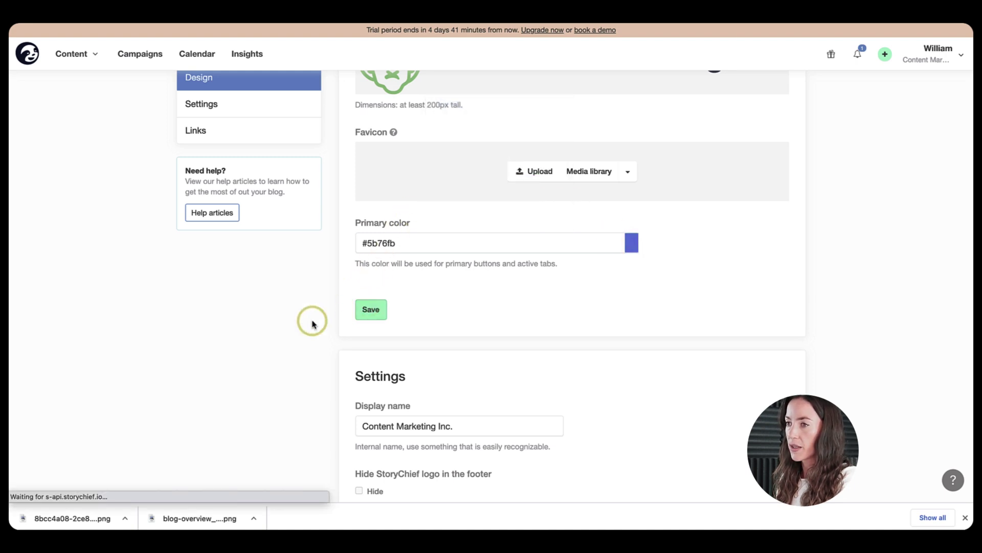
pyautogui.scroll(-10, 440, 374)
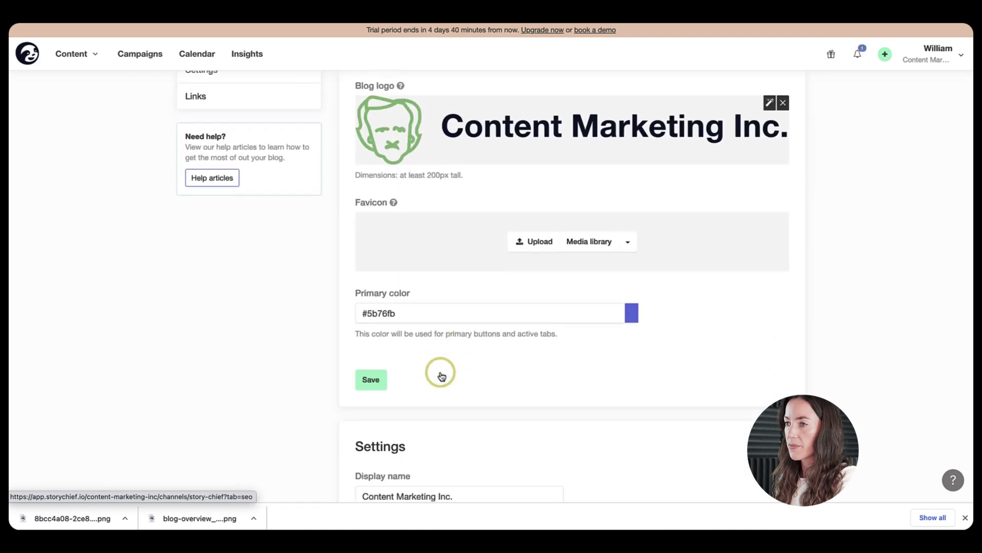
pyautogui.scroll(-4, 440, 373)
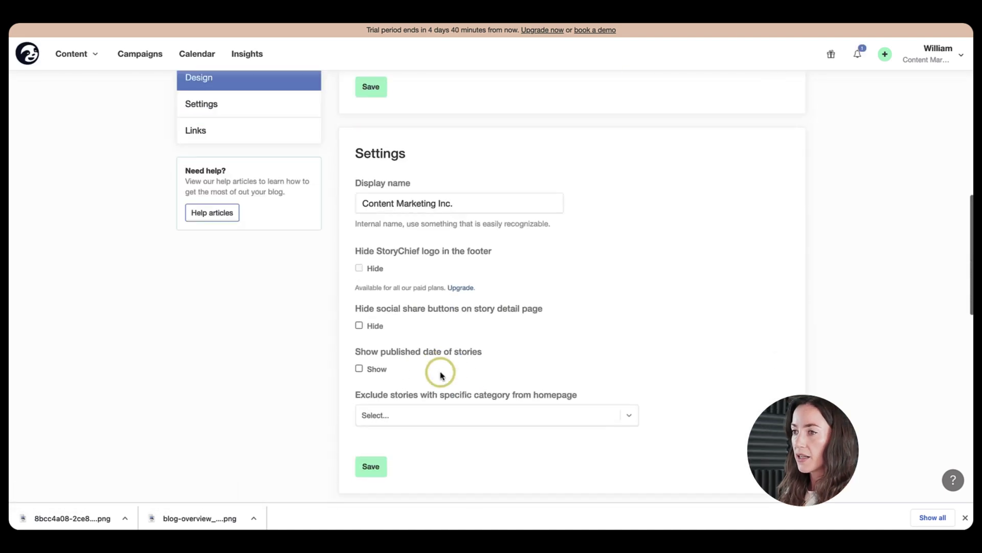
pyautogui.click(460, 200)
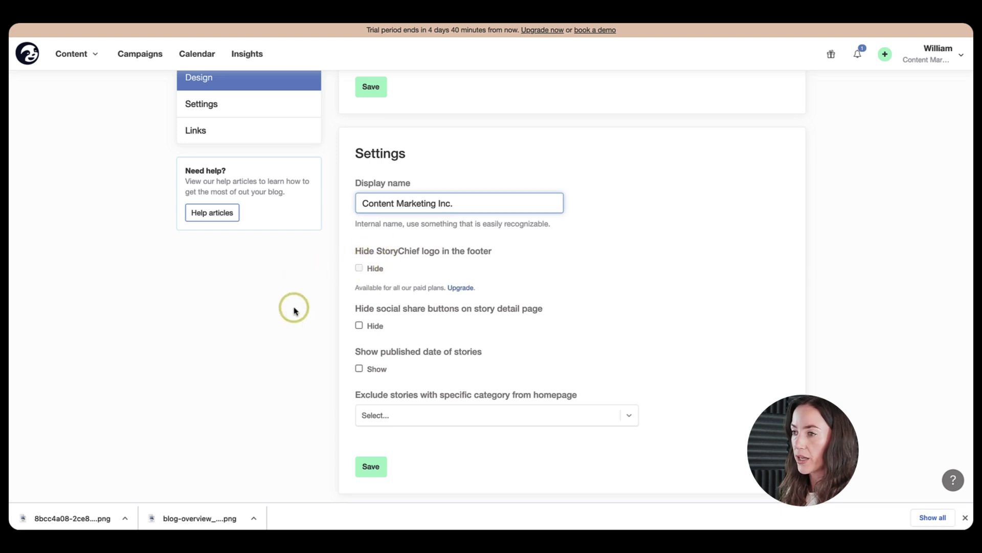
pyautogui.scroll(-1, 294, 311)
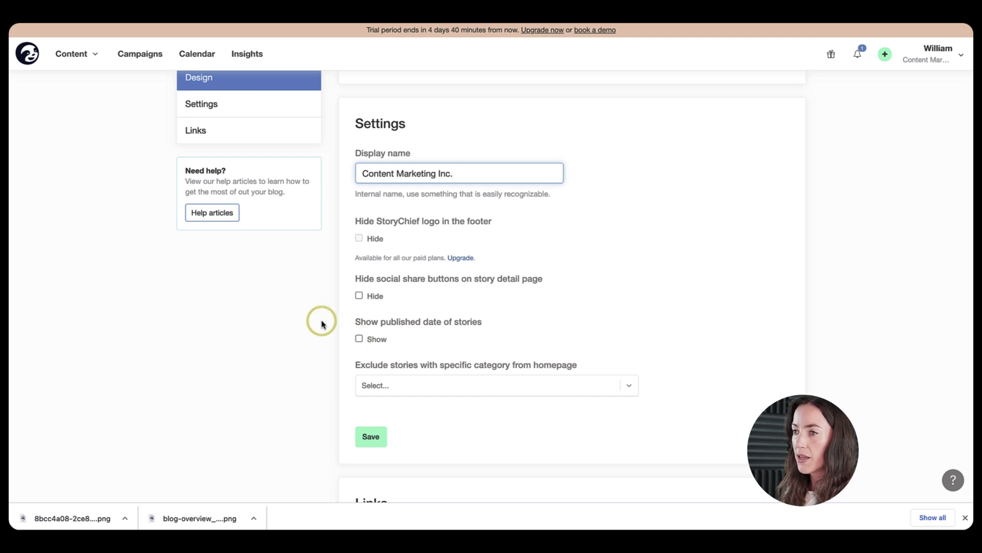
pyautogui.scroll(-2, 321, 323)
pyautogui.click(423, 321)
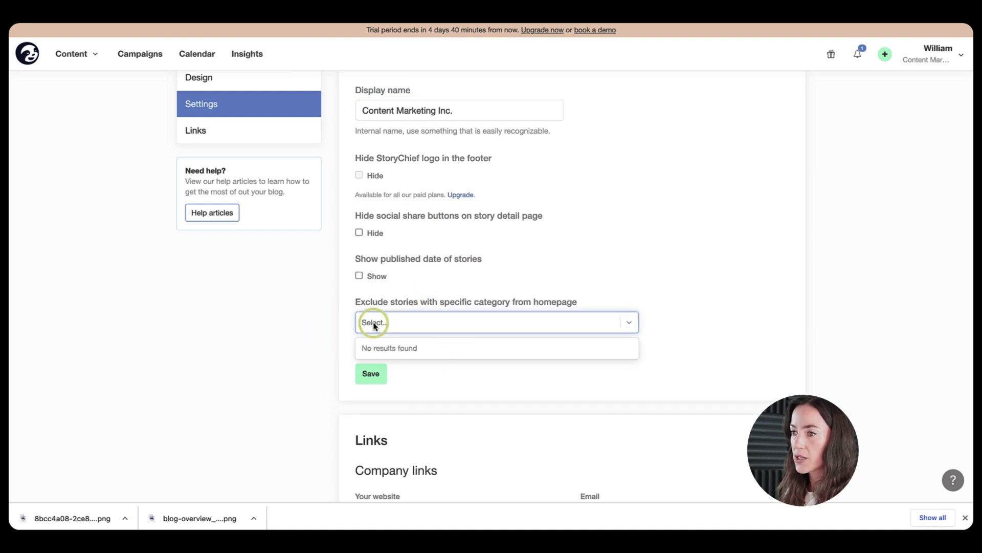
pyautogui.click(309, 296)
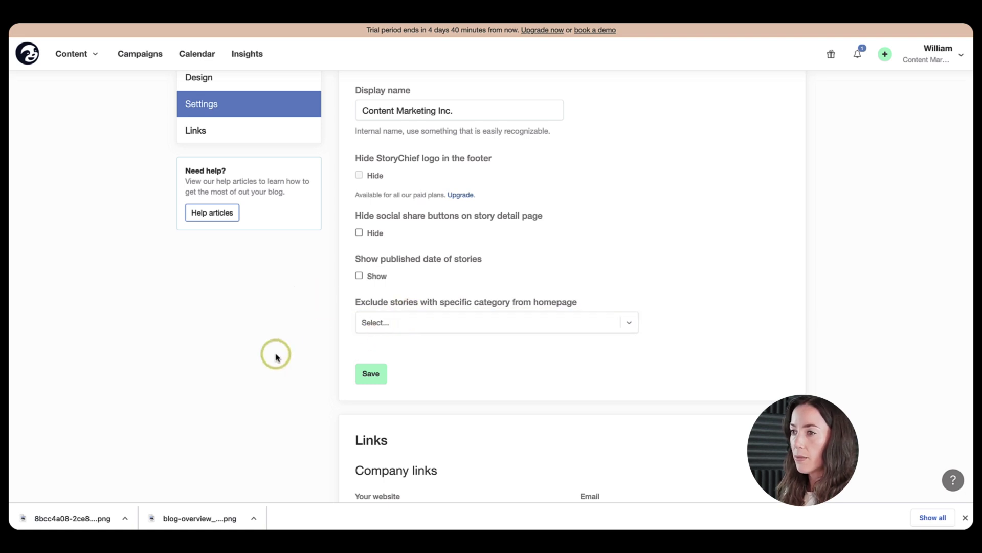
pyautogui.scroll(-6, 275, 357)
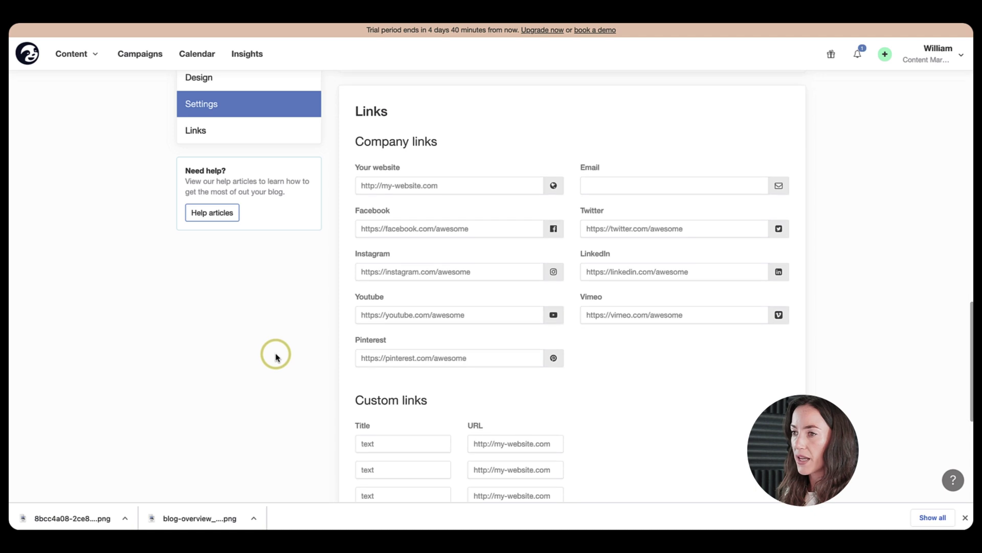
pyautogui.click(444, 187)
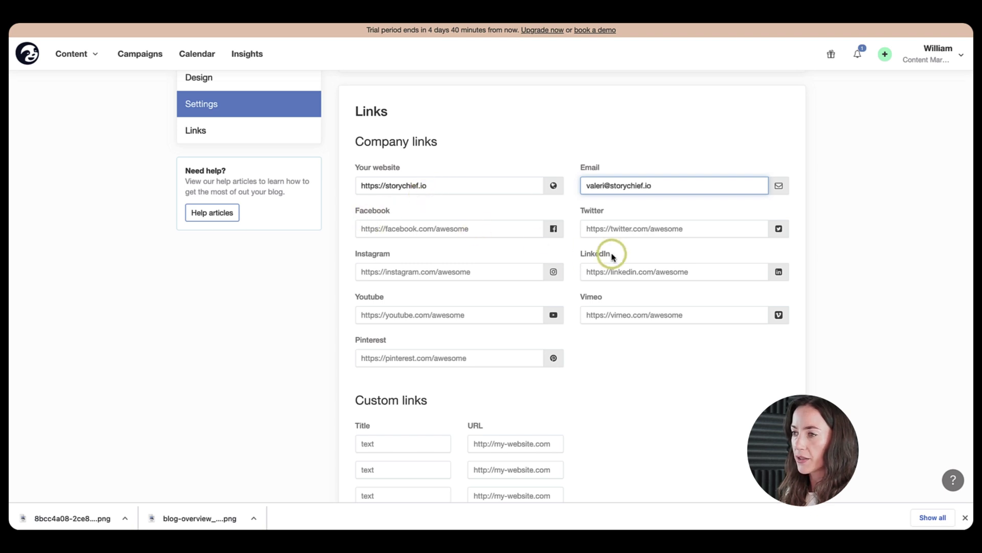
pyautogui.scroll(-5, 266, 333)
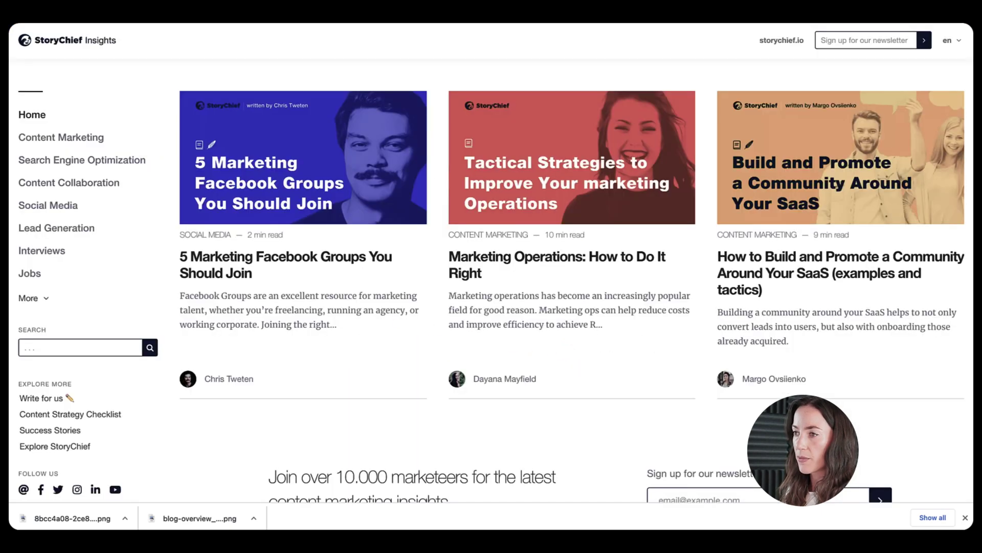
# Step: Copy the Content Strategy Checklist link address from the blog and return to the Links form
pyautogui.click(55, 389)
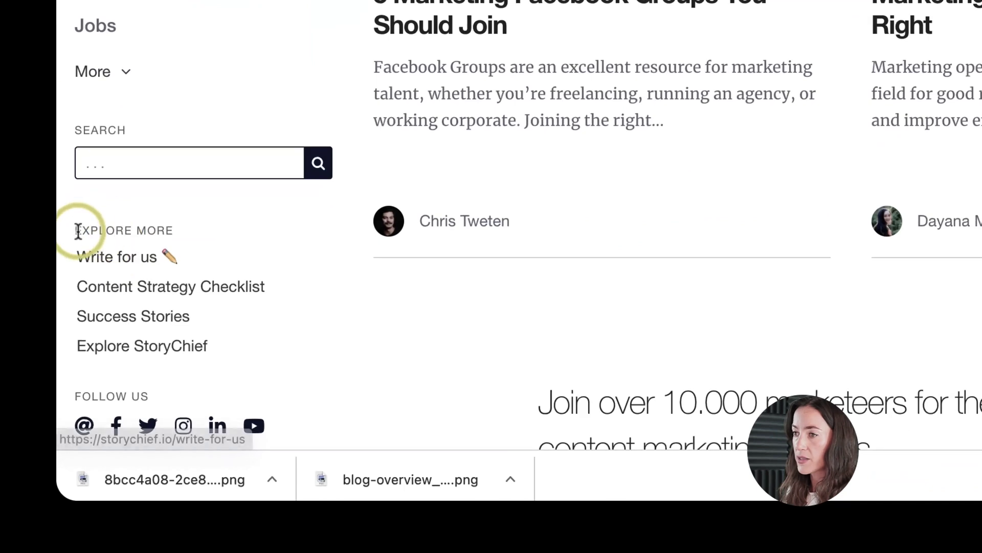
pyautogui.moveTo(31, 356); pyautogui.dragTo(96, 360)
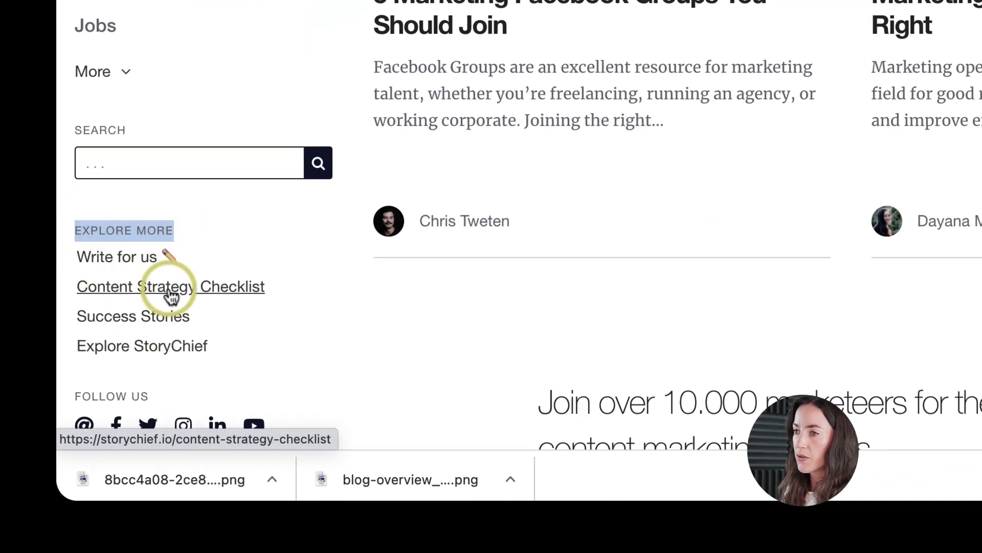
pyautogui.rightClick(171, 296)
pyautogui.click(281, 241)
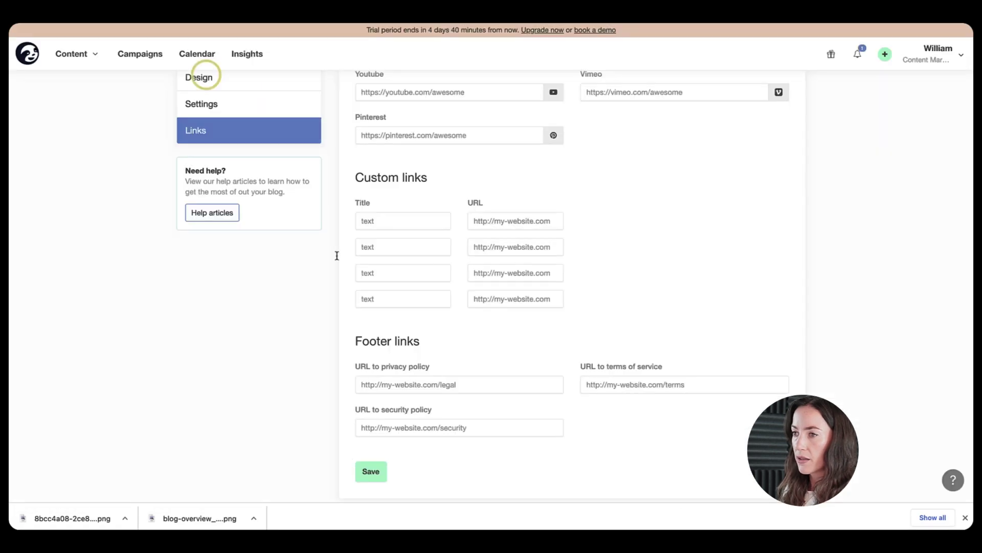
pyautogui.click(426, 381)
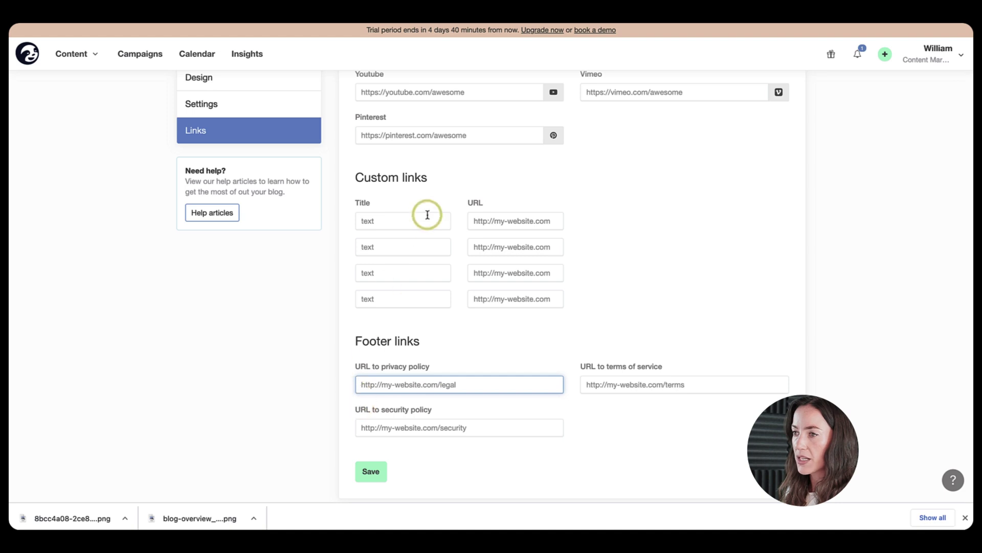
# Step: Paste the checklist page URL into the first custom link and give it a content marketing checklist title
pyautogui.click(516, 221)
pyautogui.hotkey('ctrl', 'v')
pyautogui.click(424, 222)
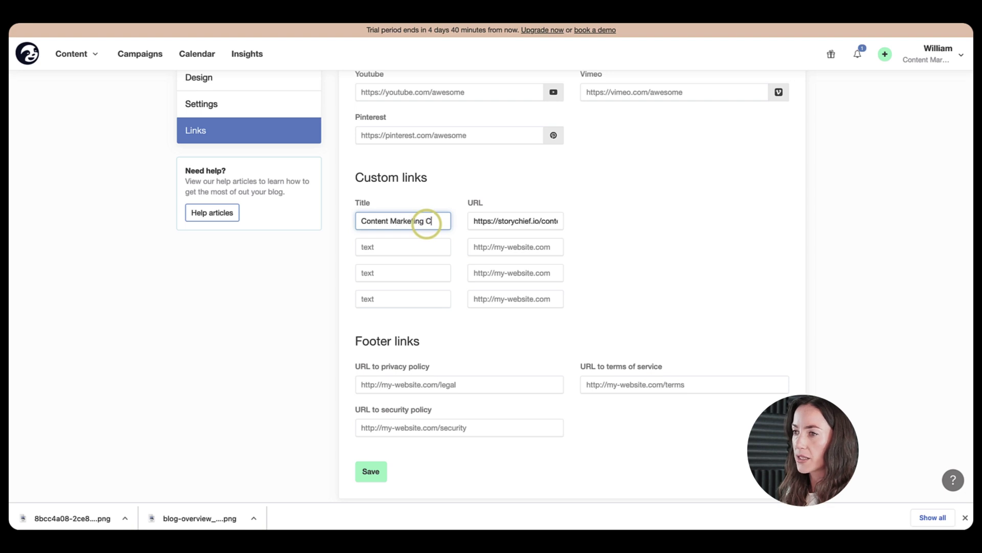
pyautogui.click(398, 255)
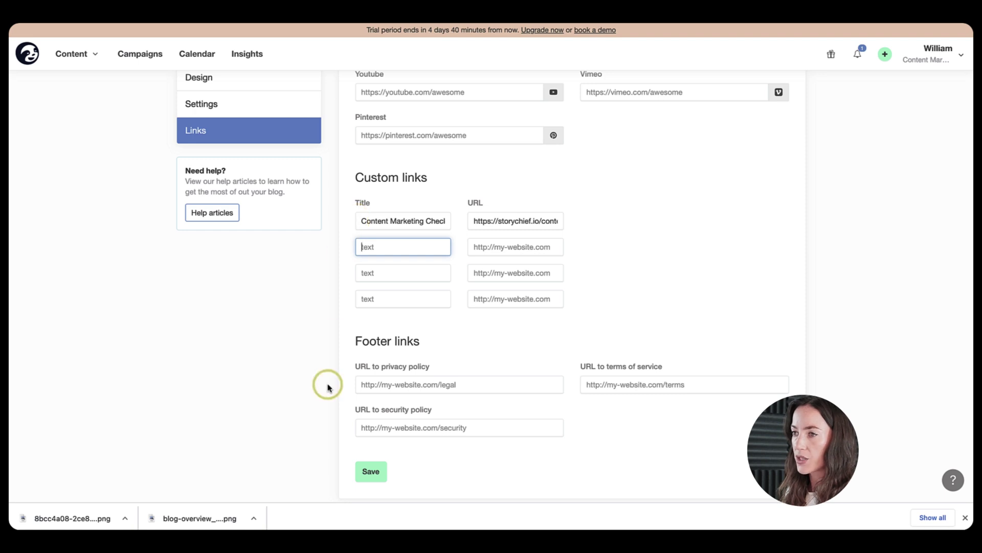
# Step: Leave the privacy, terms and security policy footer fields at their placeholders and save the custom link
pyautogui.scroll(-2, 327, 387)
pyautogui.click(451, 343)
pyautogui.click(441, 388)
pyautogui.click(452, 344)
pyautogui.click(599, 344)
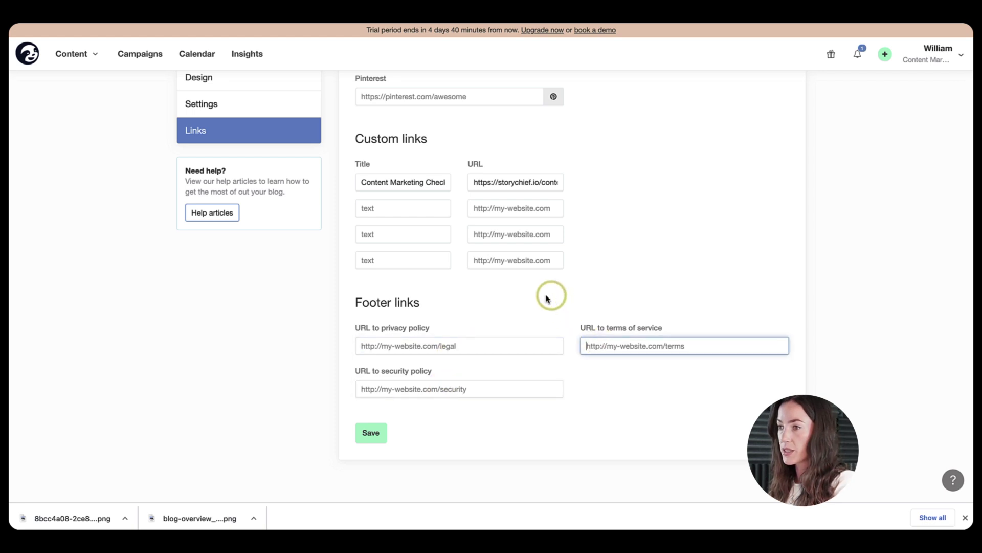
pyautogui.click(499, 316)
pyautogui.click(429, 343)
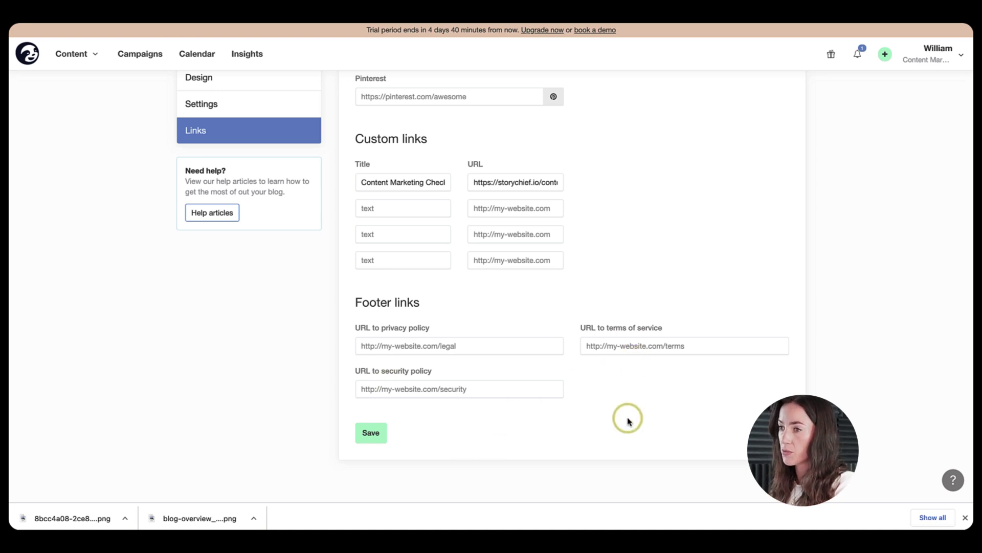
pyautogui.click(376, 434)
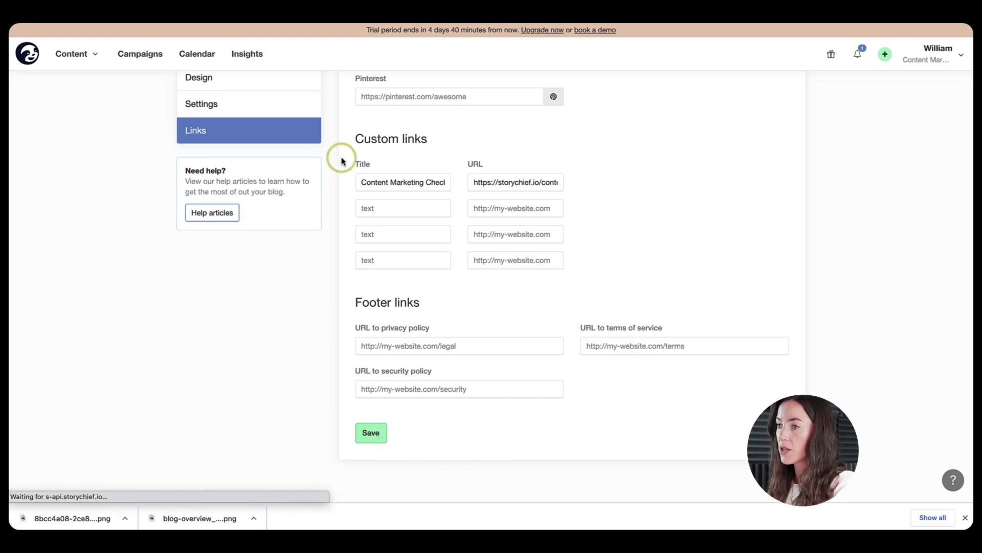
pyautogui.click(192, 330)
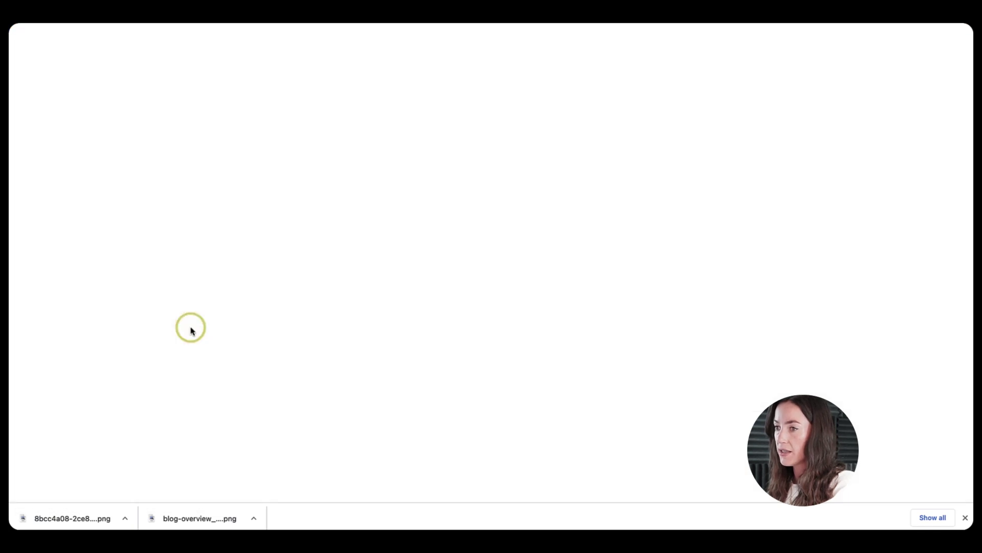
pyautogui.click(585, 32)
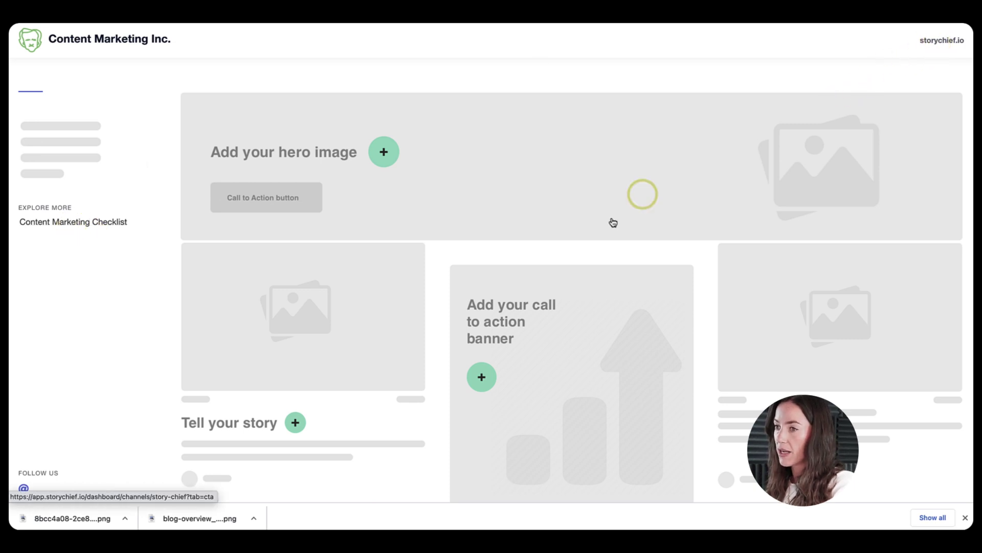
pyautogui.scroll(-2, 560, 270)
pyautogui.scroll(2, 562, 268)
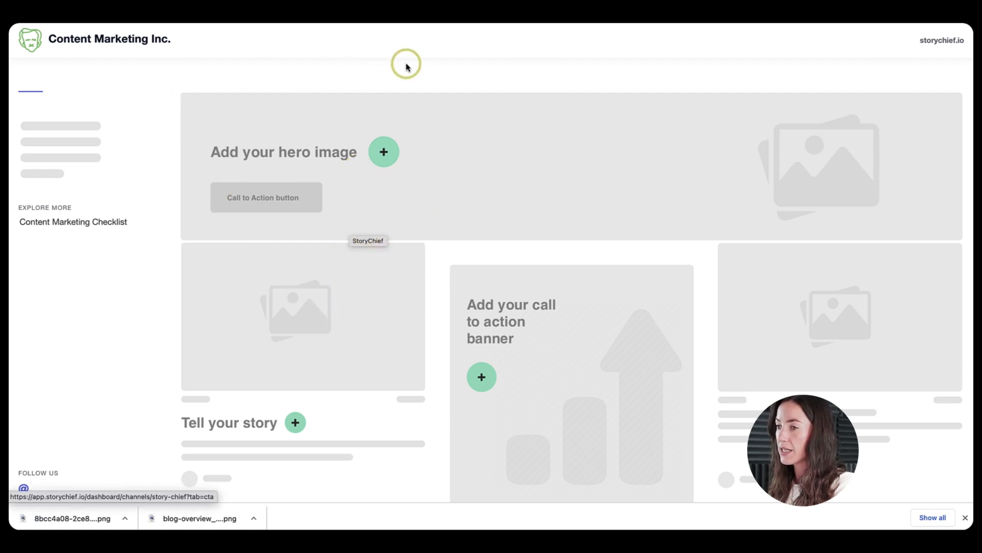
# Step: Back in channel settings, open Call to actions banners and review the hero, stories overview and story banner fields
pyautogui.hotkey('ctrl', 'w')
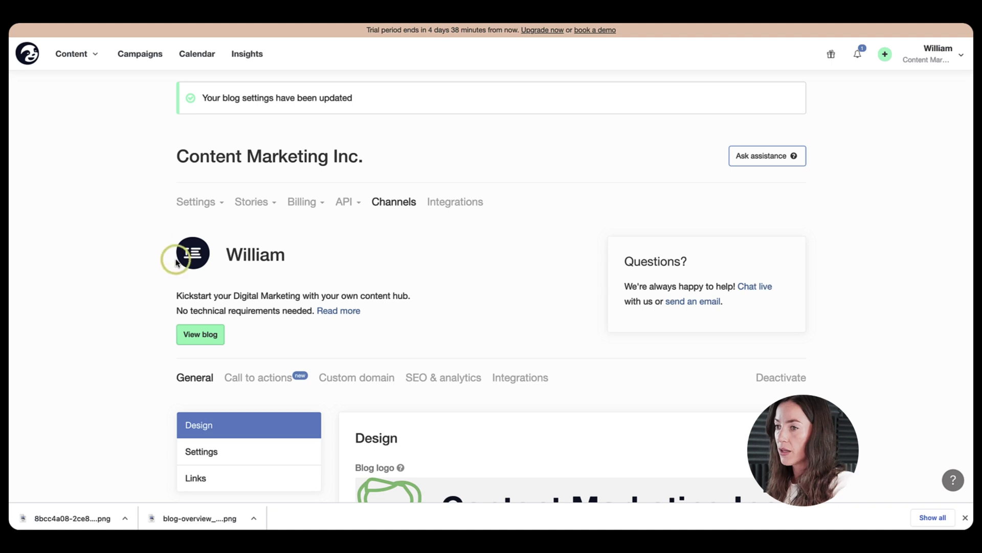
pyautogui.scroll(-6, 173, 260)
pyautogui.scroll(3, 174, 259)
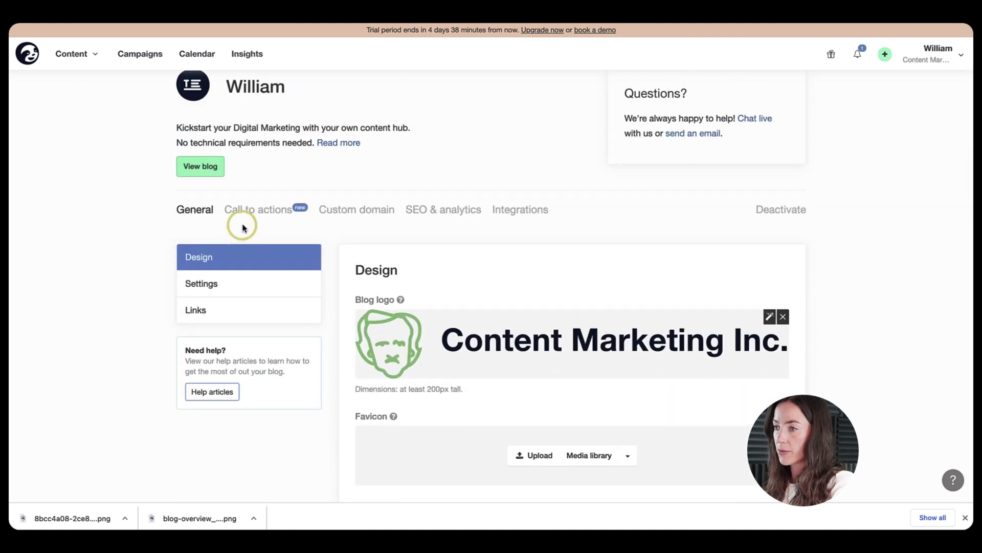
pyautogui.click(254, 214)
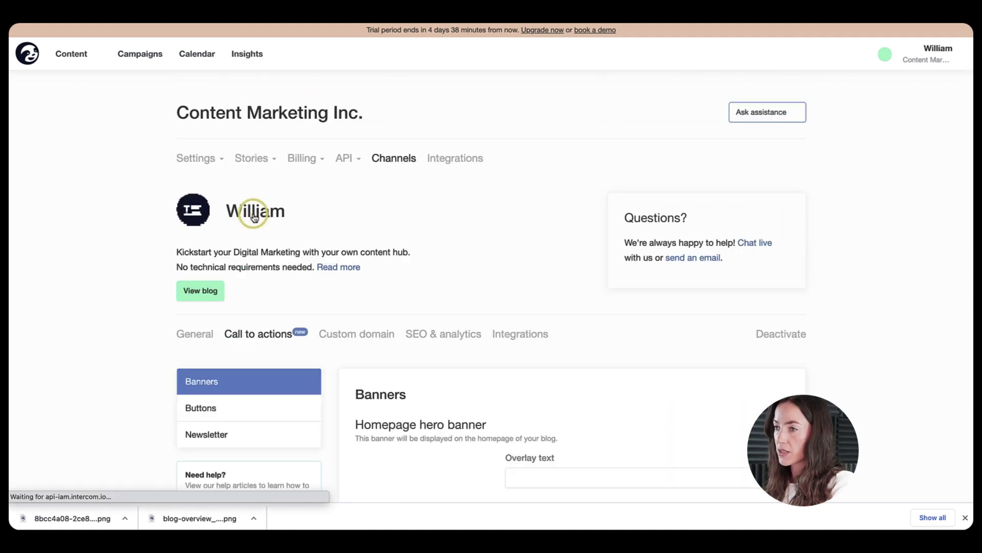
pyautogui.scroll(-4, 44, 357)
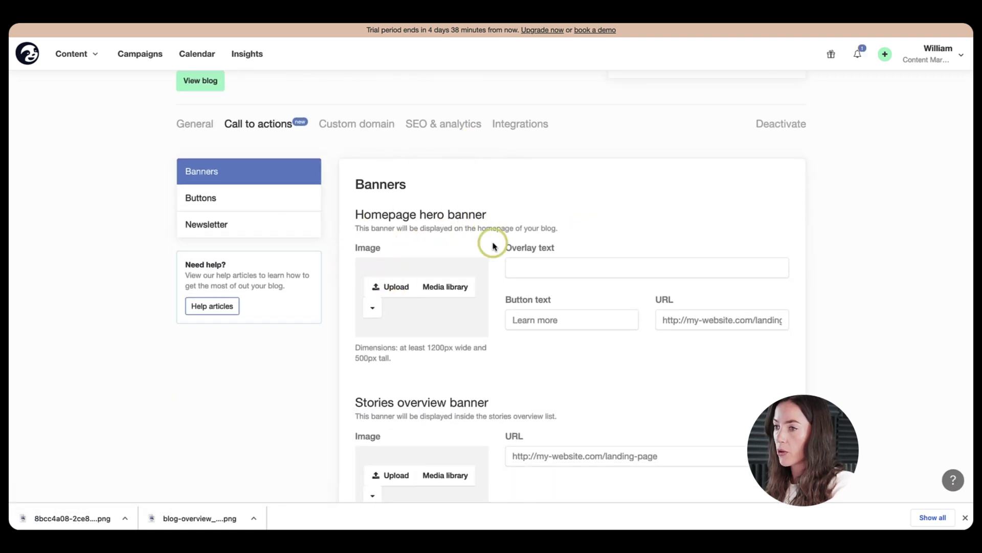
pyautogui.click(535, 264)
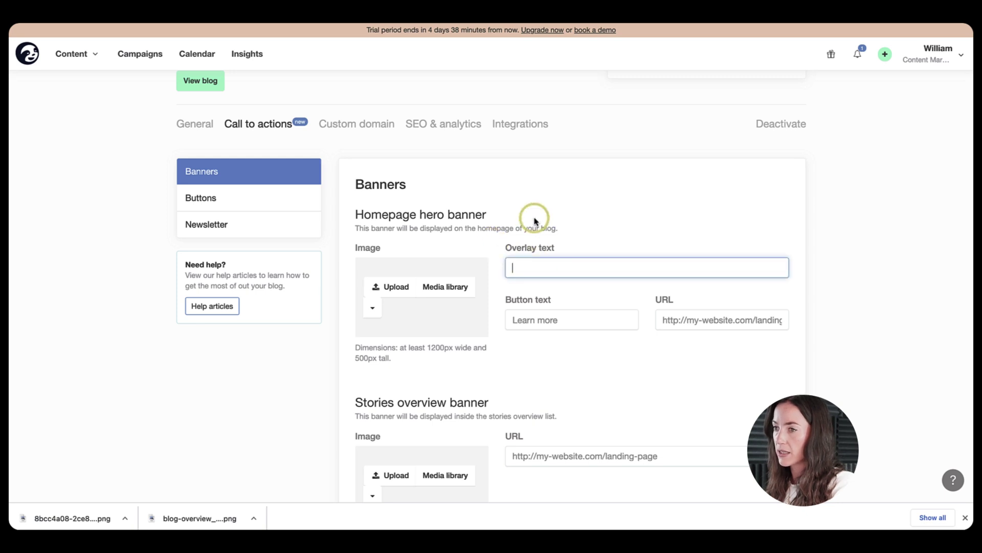
pyautogui.scroll(-3, 535, 221)
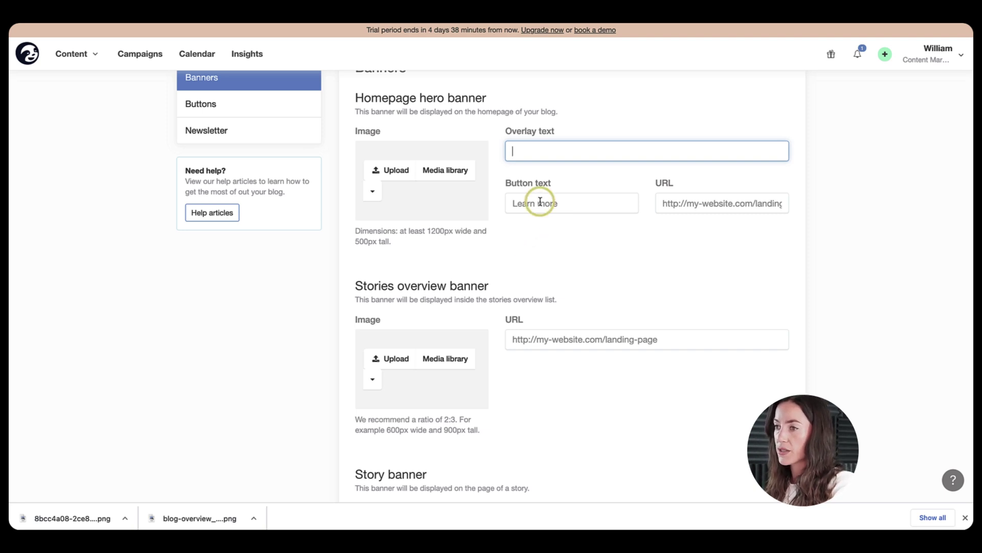
pyautogui.scroll(-2, 516, 272)
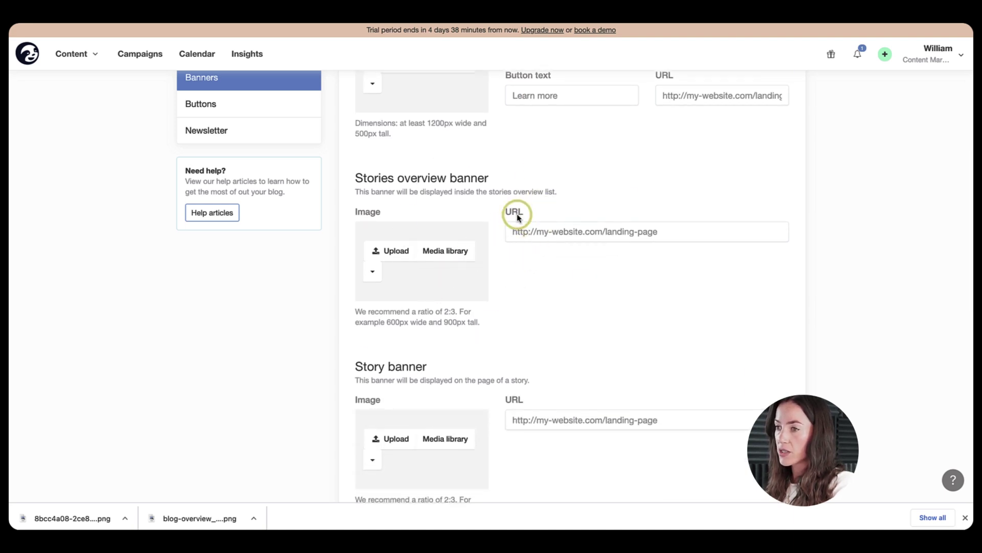
pyautogui.click(530, 226)
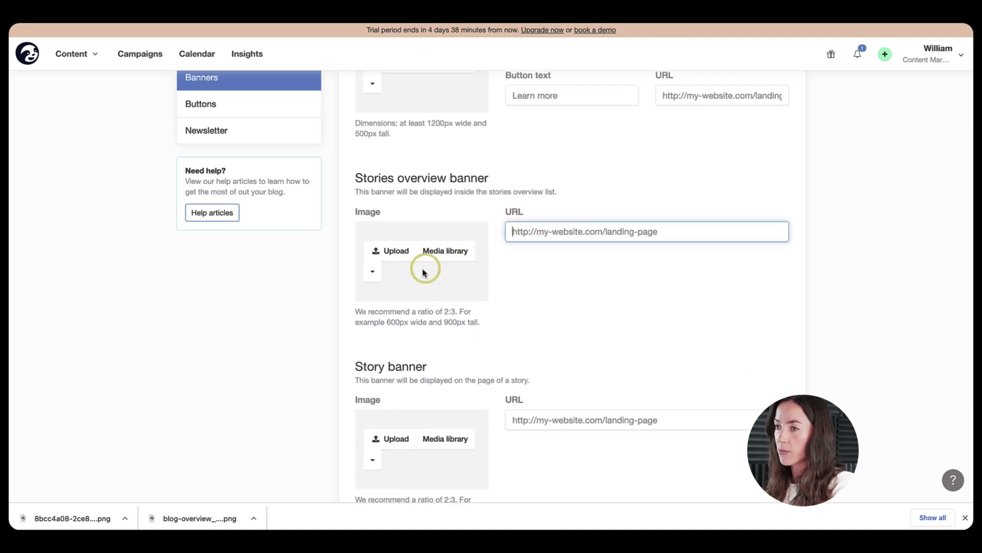
pyautogui.click(390, 250)
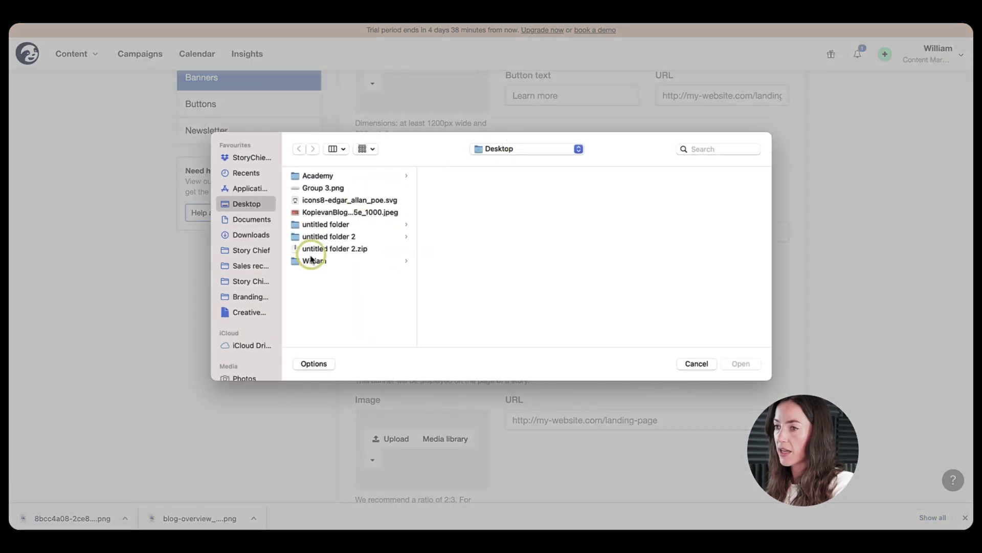
pyautogui.click(313, 261)
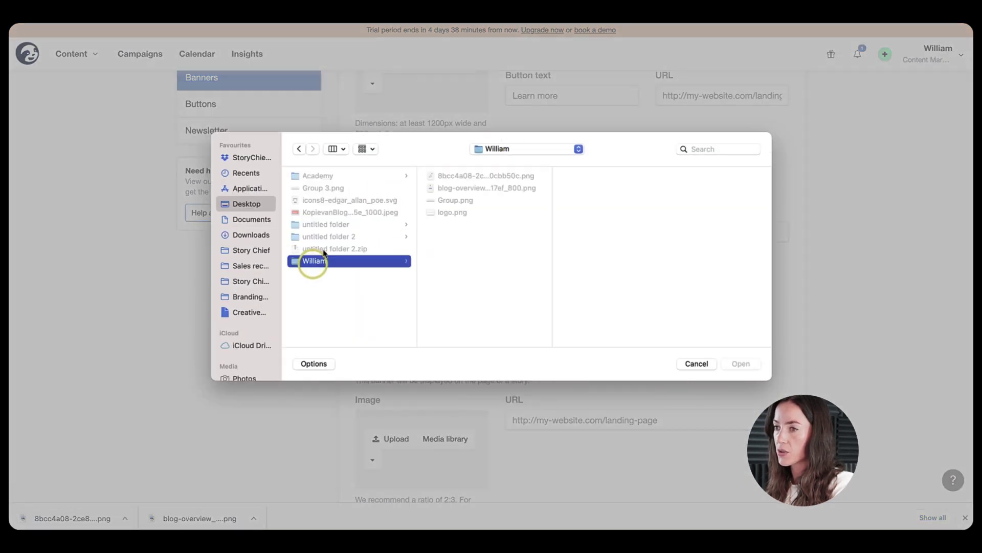
pyautogui.click(455, 176)
pyautogui.click(456, 188)
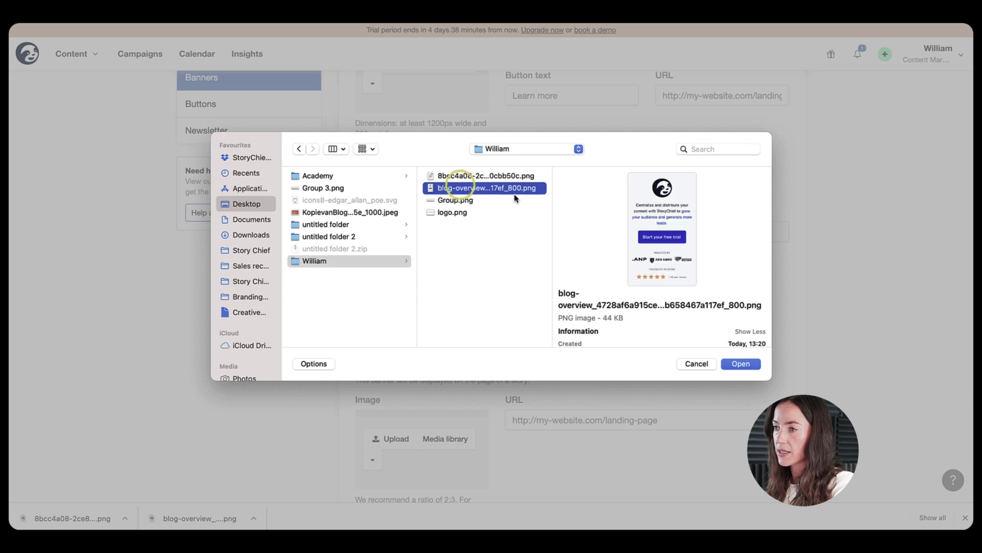
pyautogui.click(745, 359)
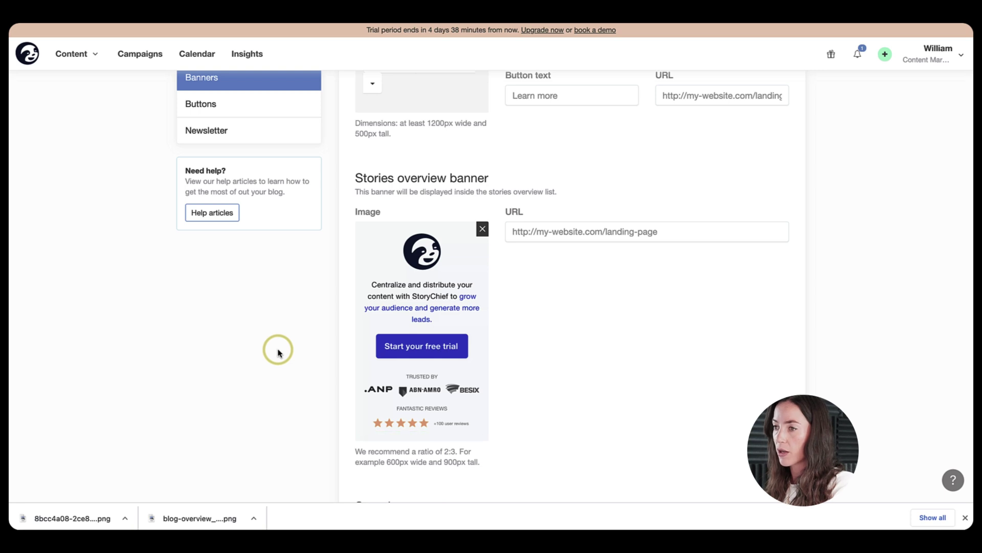
pyautogui.click(570, 234)
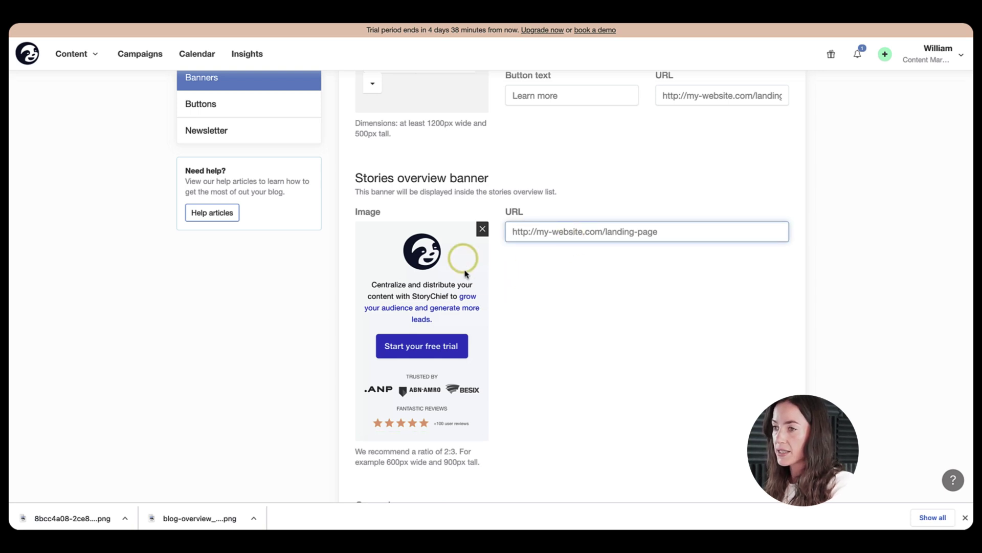
pyautogui.write('https://storychief.io')
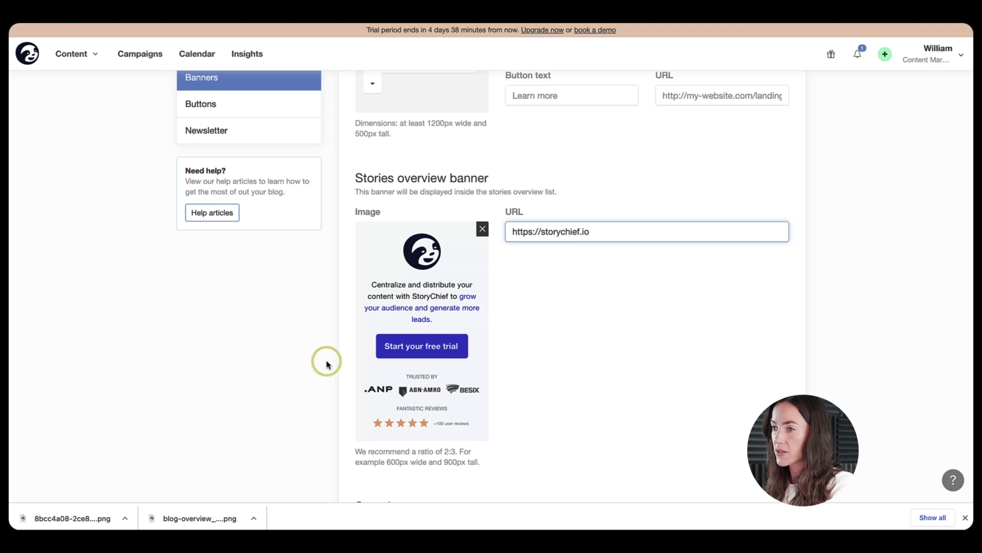
pyautogui.scroll(-5, 325, 362)
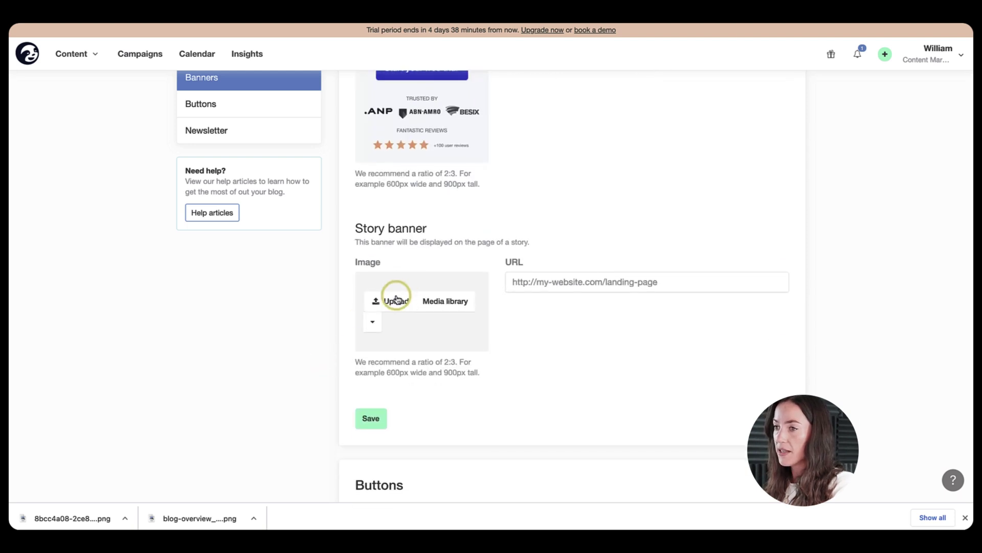
pyautogui.click(397, 299)
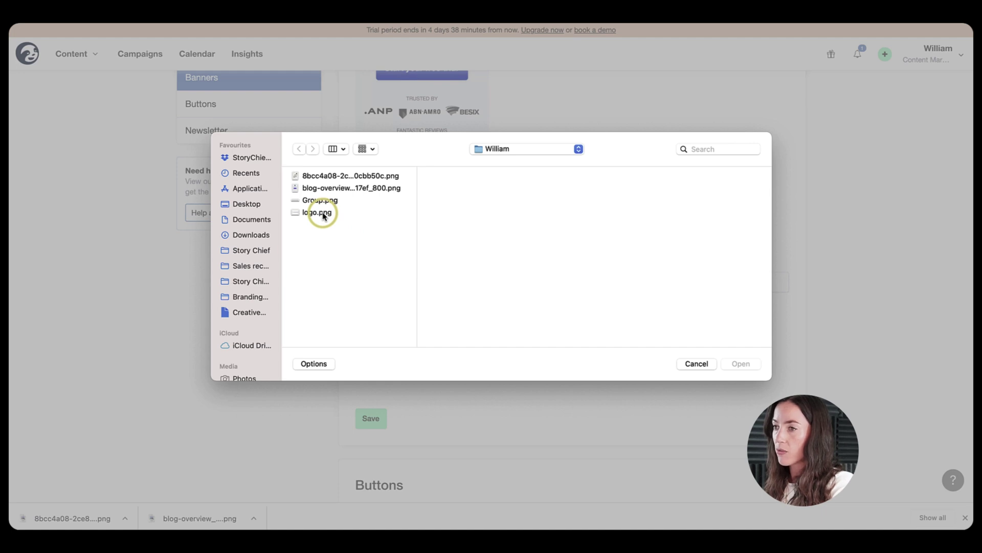
pyautogui.click(327, 175)
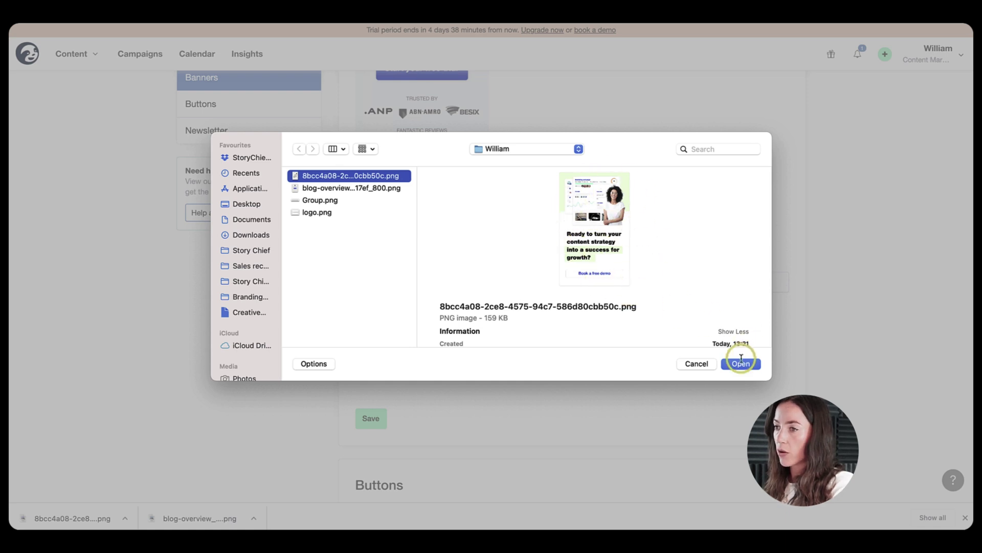
pyautogui.click(739, 364)
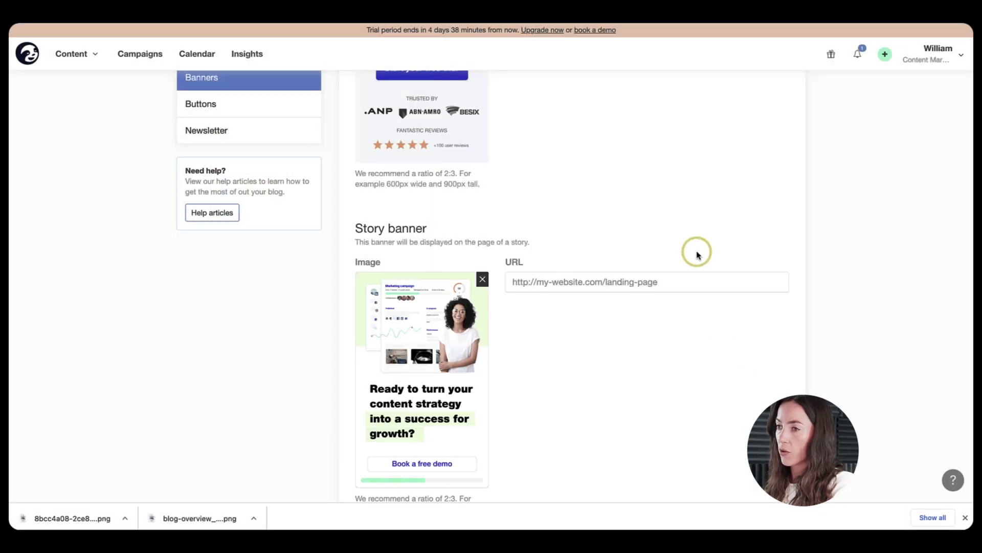
pyautogui.click(637, 277)
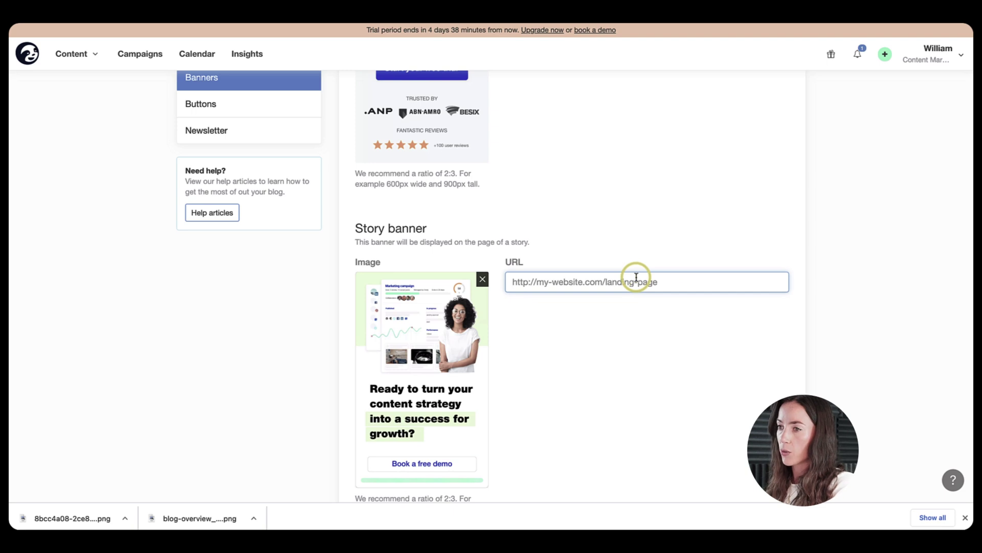
pyautogui.write('https://storychief.io')
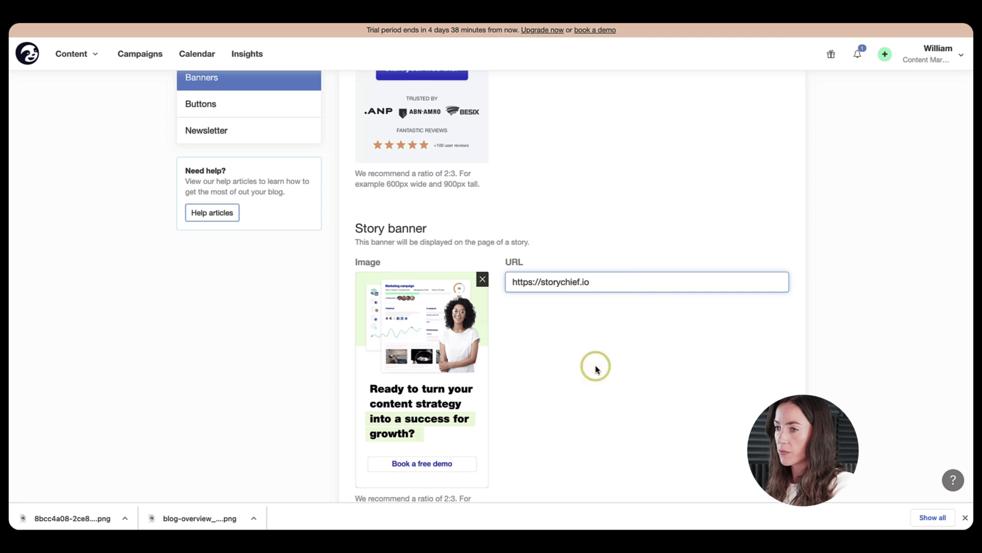
pyautogui.click(596, 366)
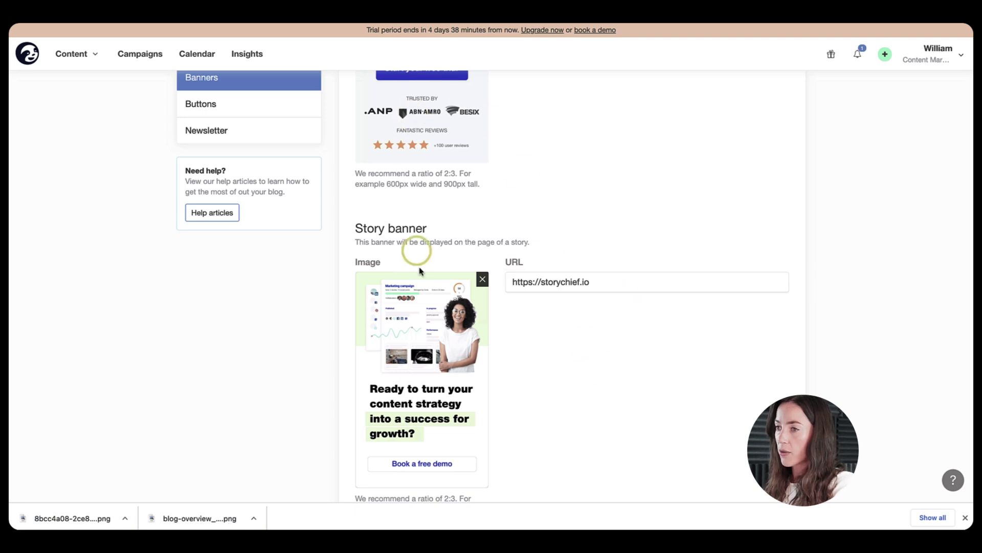
pyautogui.scroll(-5, 272, 416)
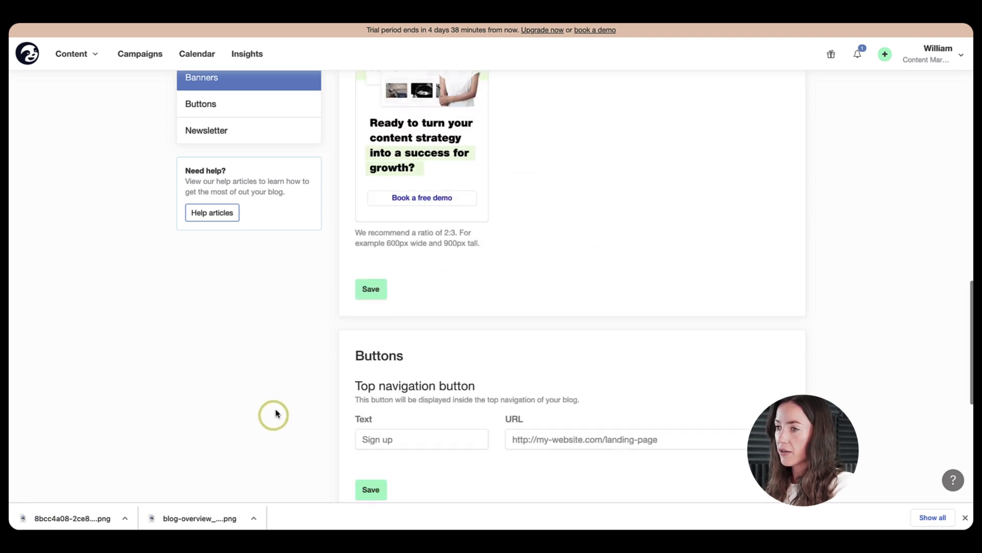
pyautogui.click(384, 289)
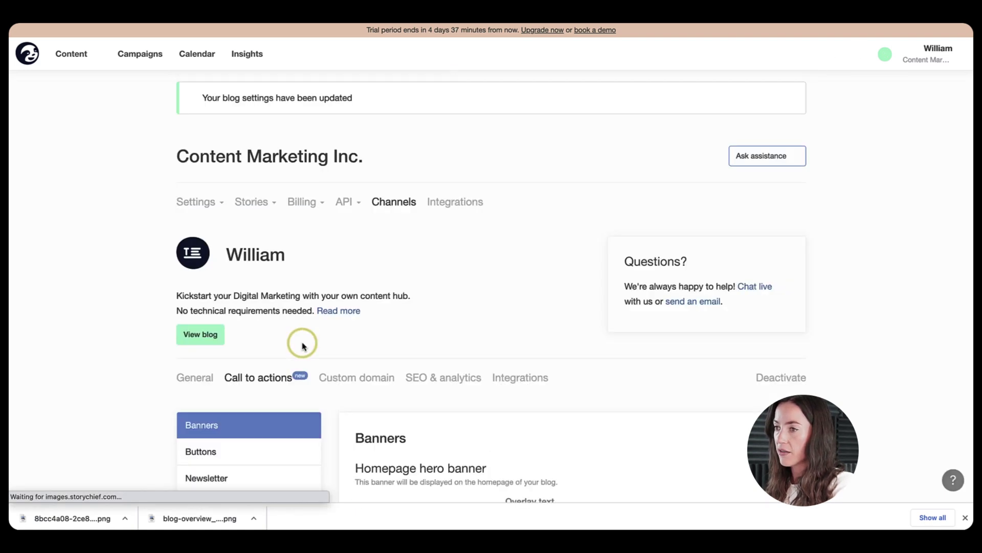
pyautogui.scroll(-8, 301, 343)
pyautogui.scroll(-10, 302, 346)
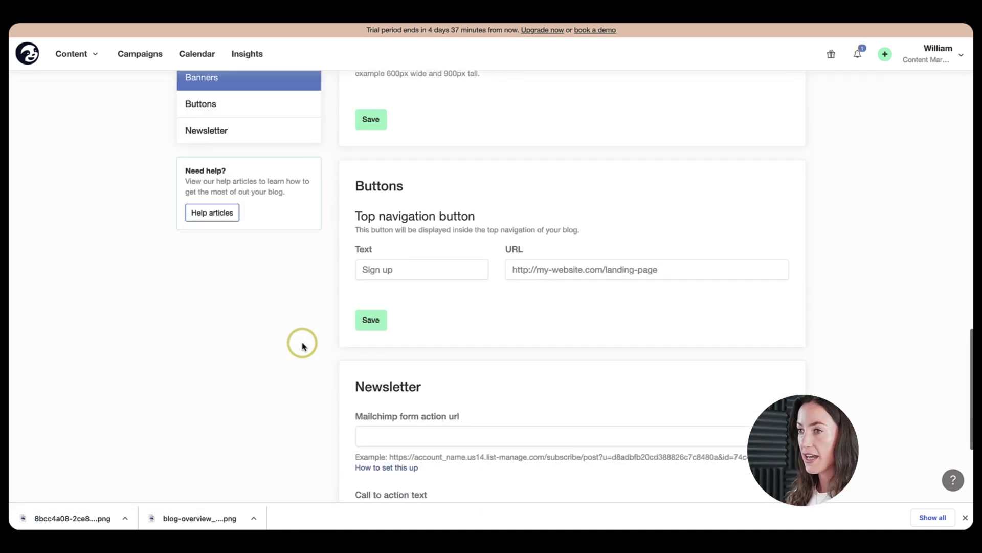
pyautogui.click(402, 273)
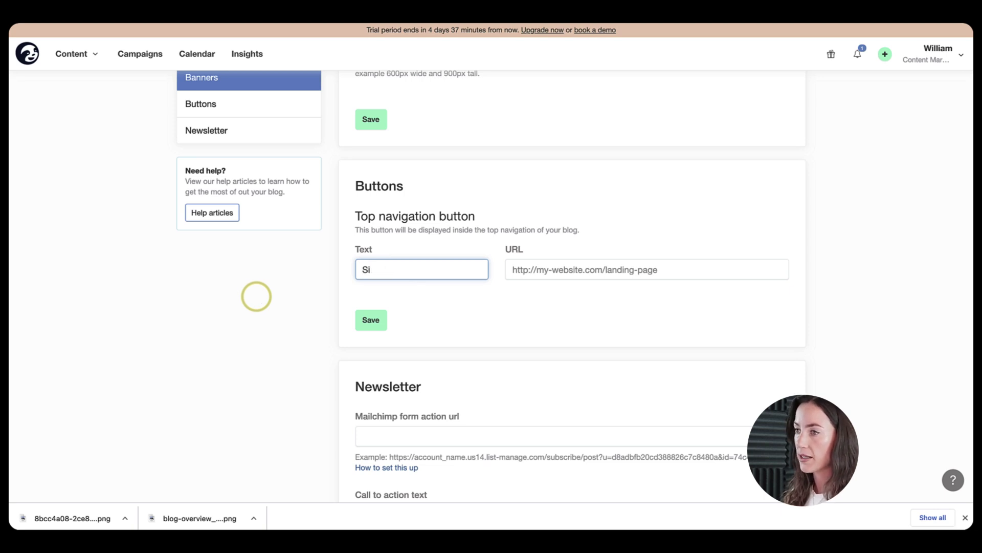
pyautogui.write('Sign up now')
pyautogui.press('Tab')
pyautogui.write('http')
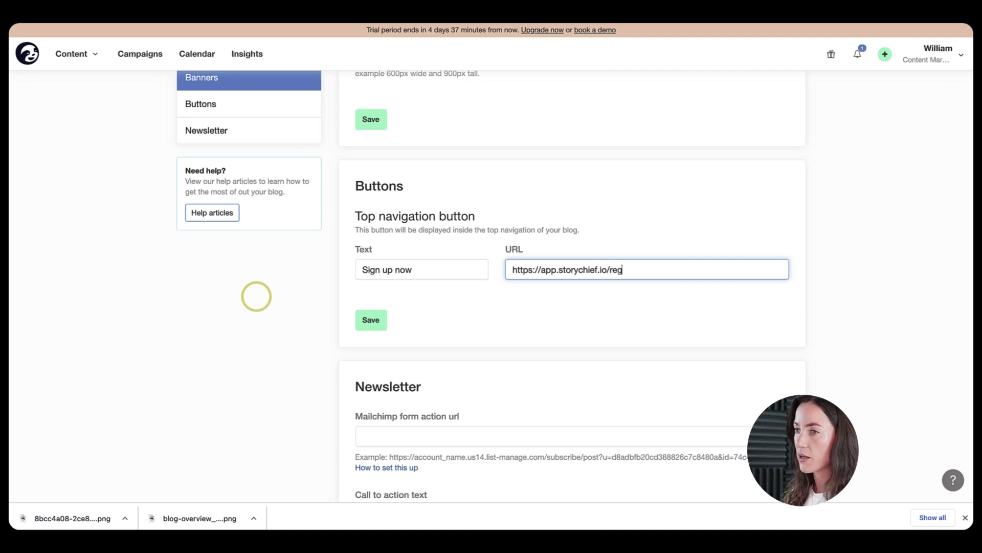
pyautogui.click(371, 320)
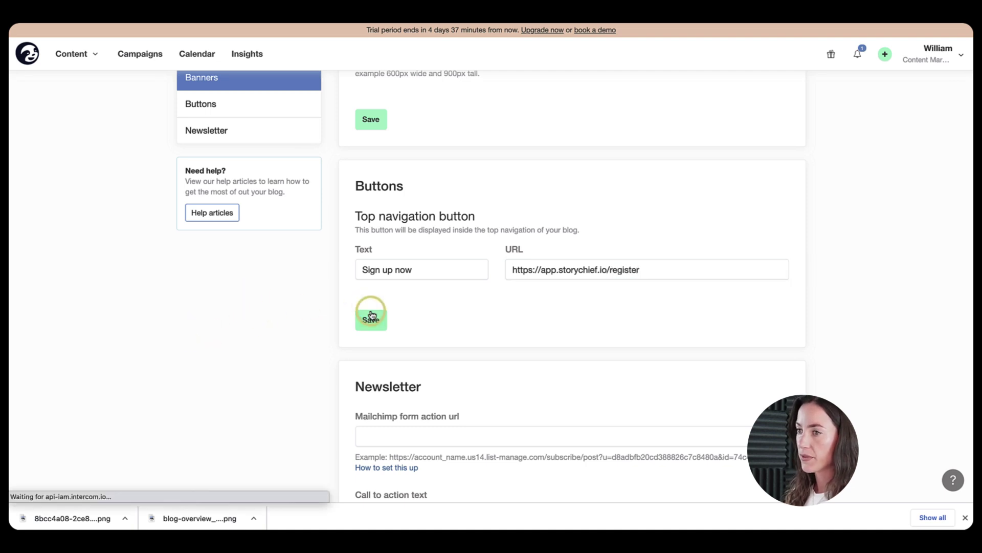
# Step: Check the StoryChief Insights blog's newsletter signup field, then bring up the William blog's Newsletter settings
pyautogui.scroll(-10, 289, 357)
pyautogui.scroll(-4, 290, 356)
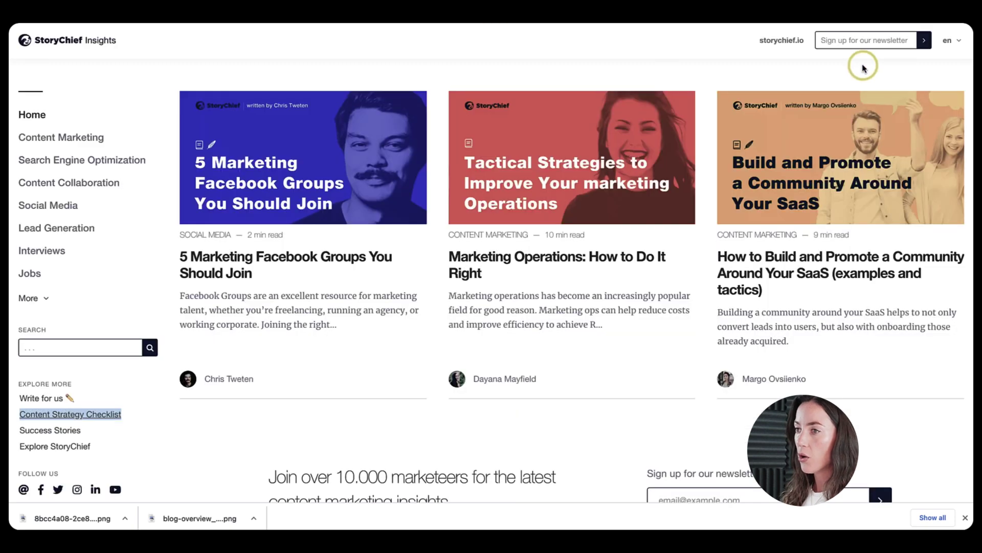
pyautogui.click(840, 39)
pyautogui.scroll(-4, 481, 379)
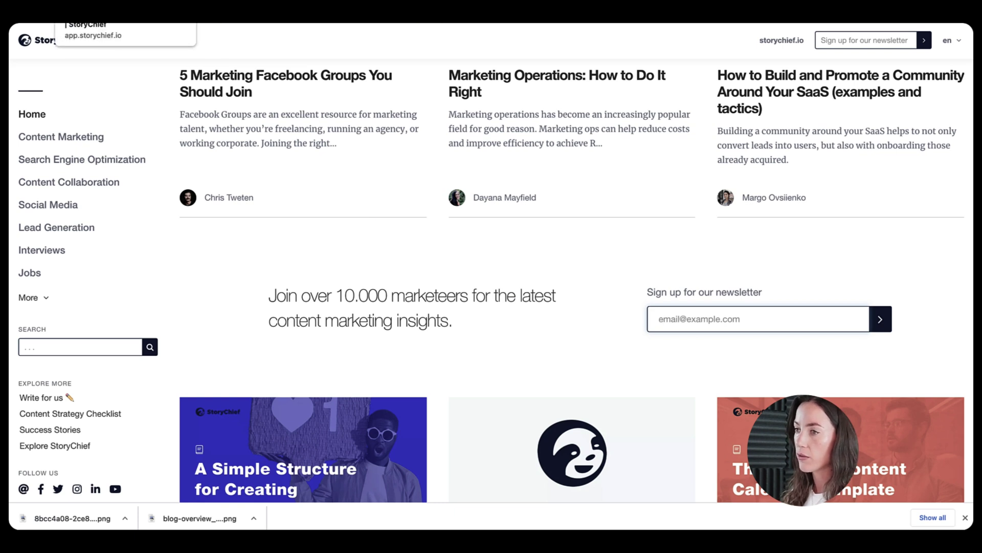
pyautogui.click(125, 15)
pyautogui.click(417, 239)
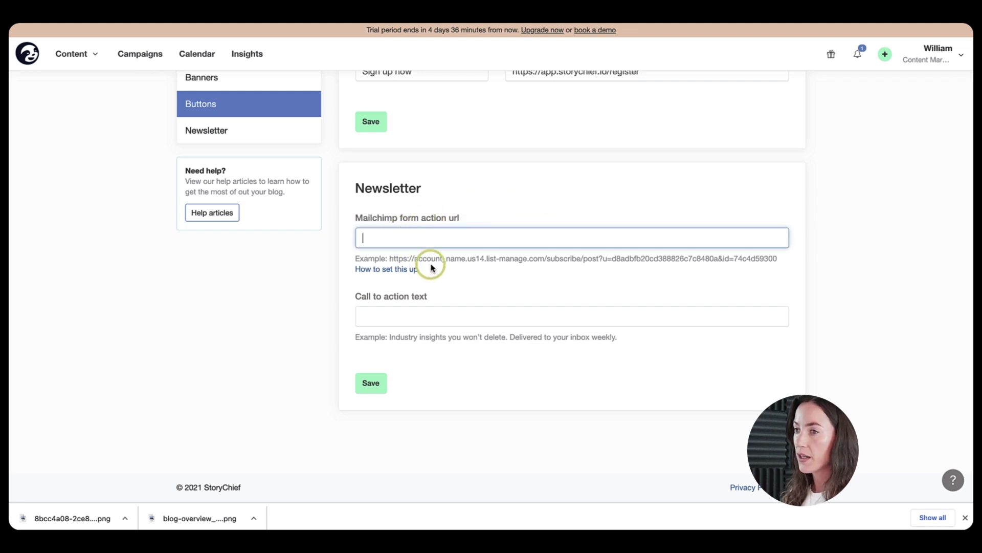
# Step: Inspect the example Mailchimp form action URL in the Newsletter section
pyautogui.click(392, 262)
pyautogui.moveTo(392, 261); pyautogui.dragTo(739, 259)
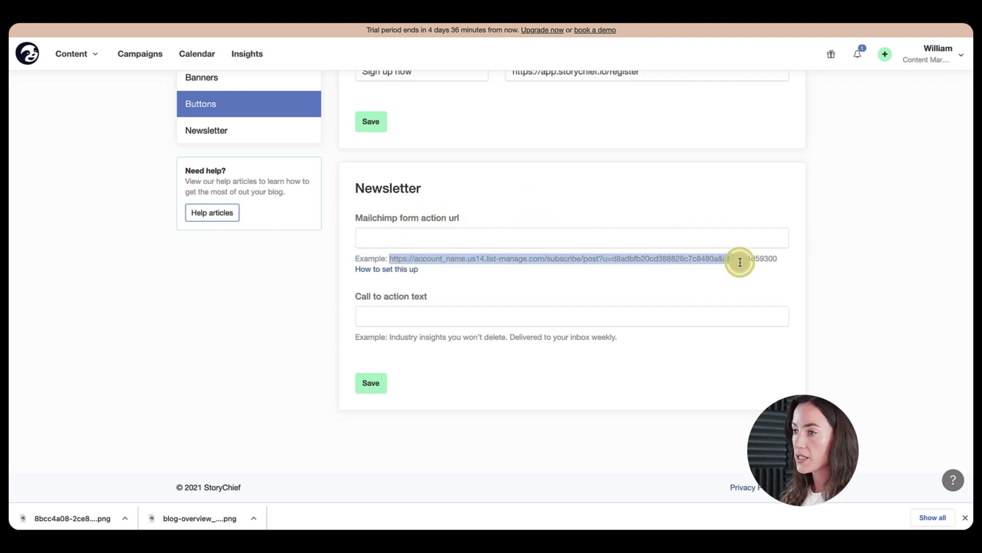
pyautogui.click(625, 291)
pyautogui.click(449, 239)
# Step: Read the 'How to set this up' newsletter article, then save Newsletter with URL and call-to-action blank
pyautogui.click(381, 268)
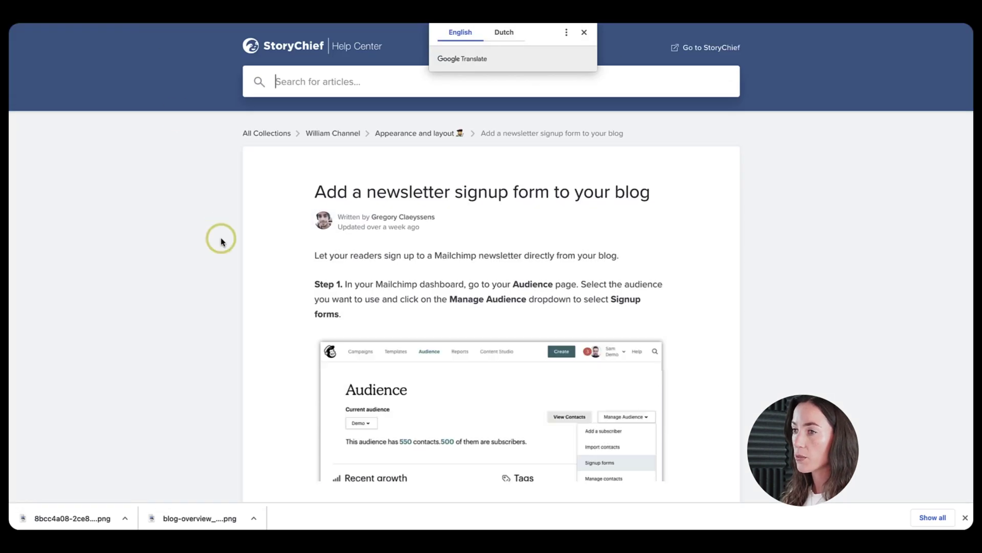
pyautogui.scroll(-6, 220, 238)
pyautogui.scroll(7, 220, 239)
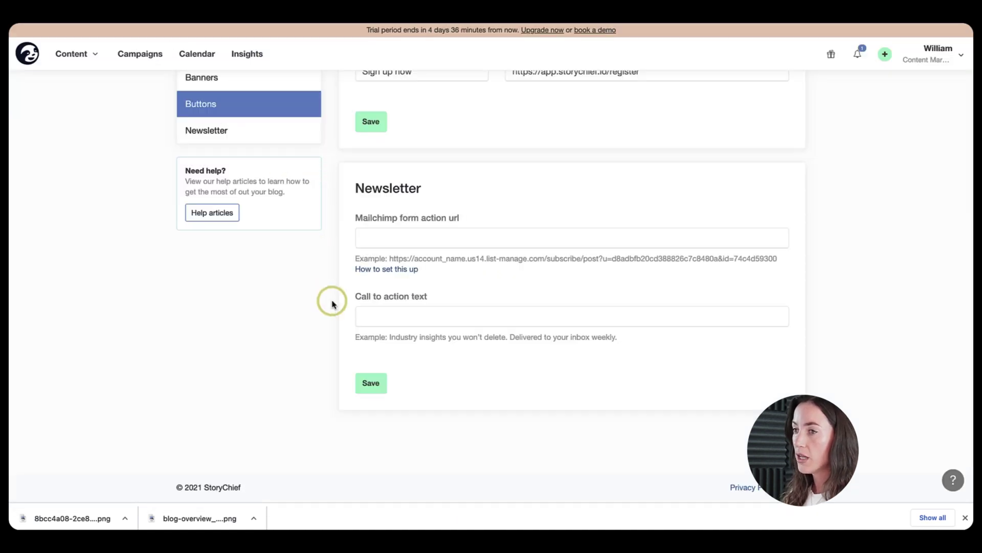
pyautogui.click(953, 480)
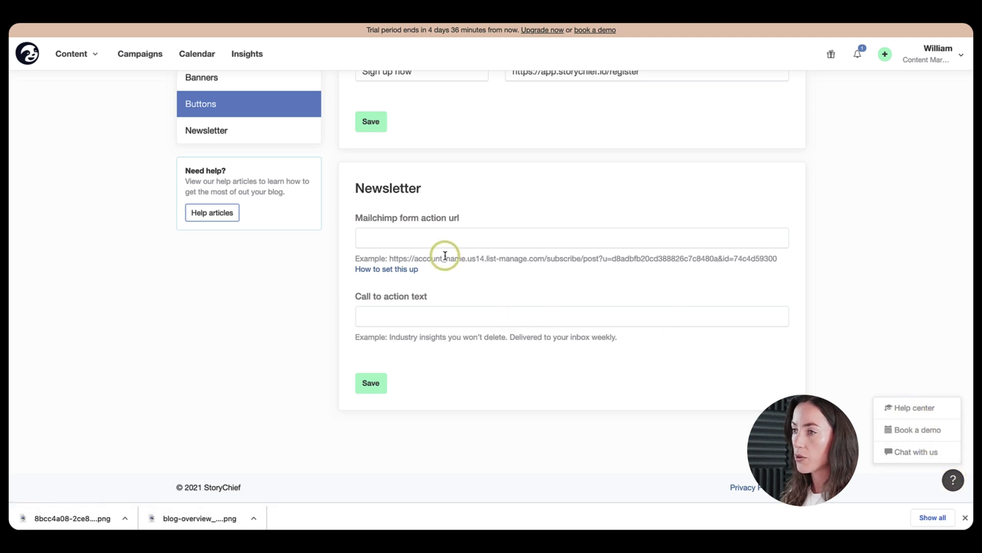
pyautogui.click(461, 287)
pyautogui.click(433, 309)
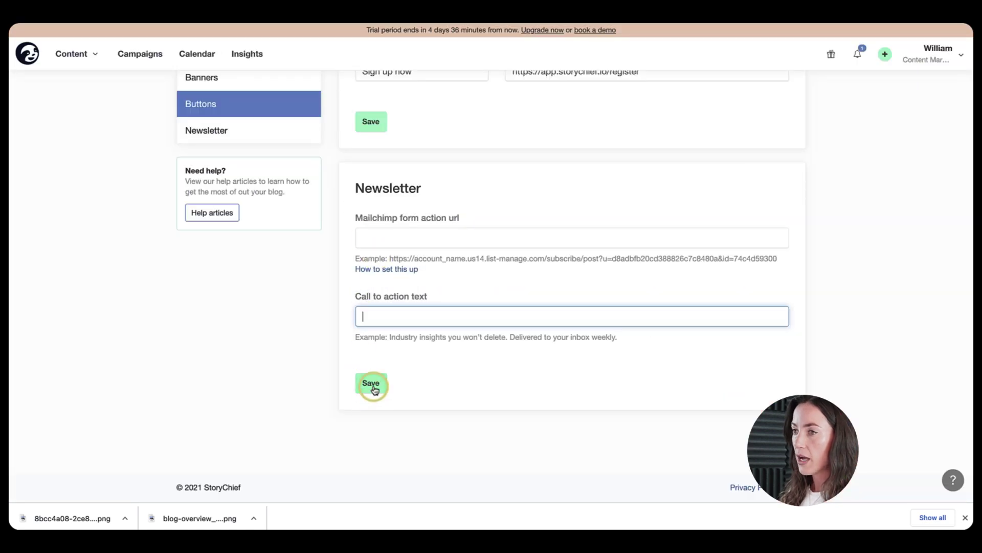
pyautogui.click(371, 376)
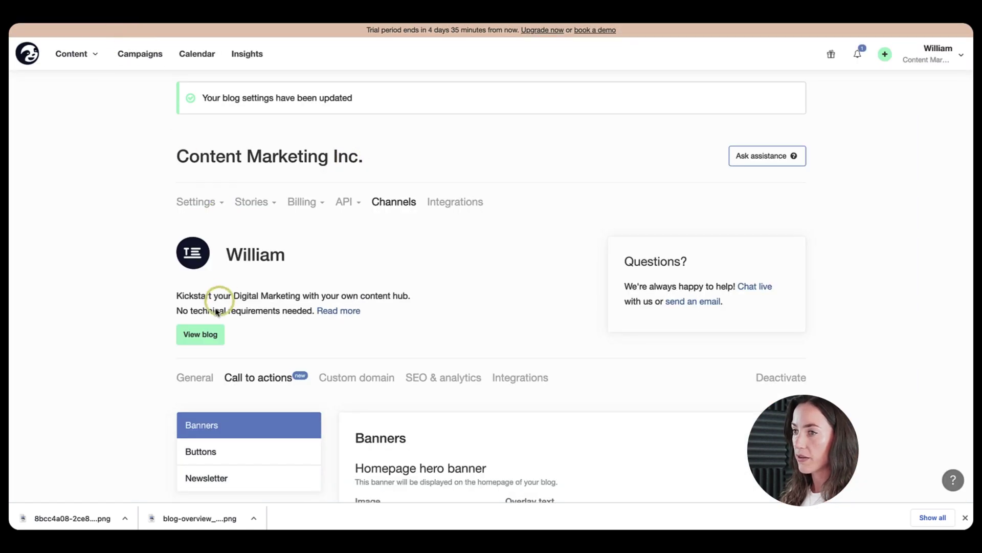
pyautogui.click(202, 333)
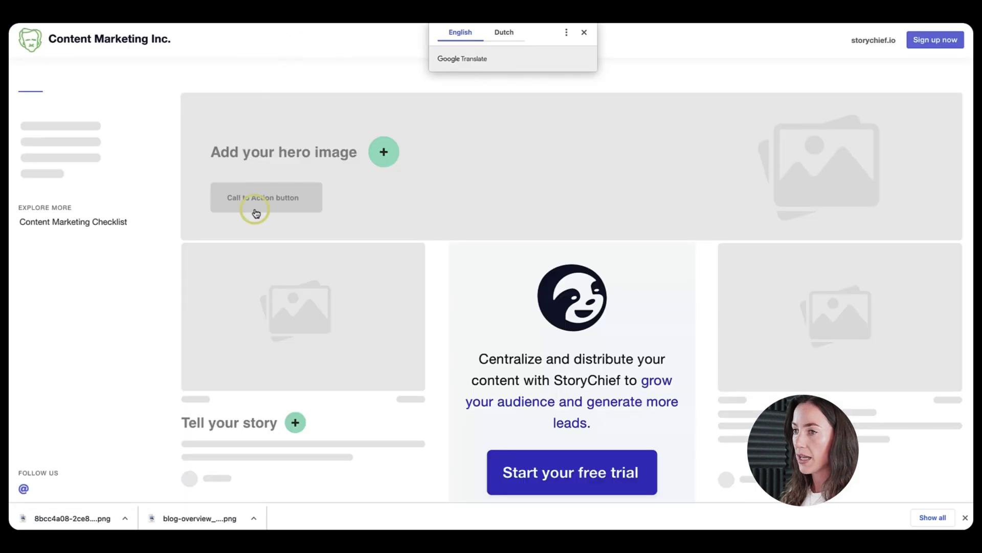
pyautogui.scroll(-5, 172, 302)
pyautogui.scroll(6, 174, 306)
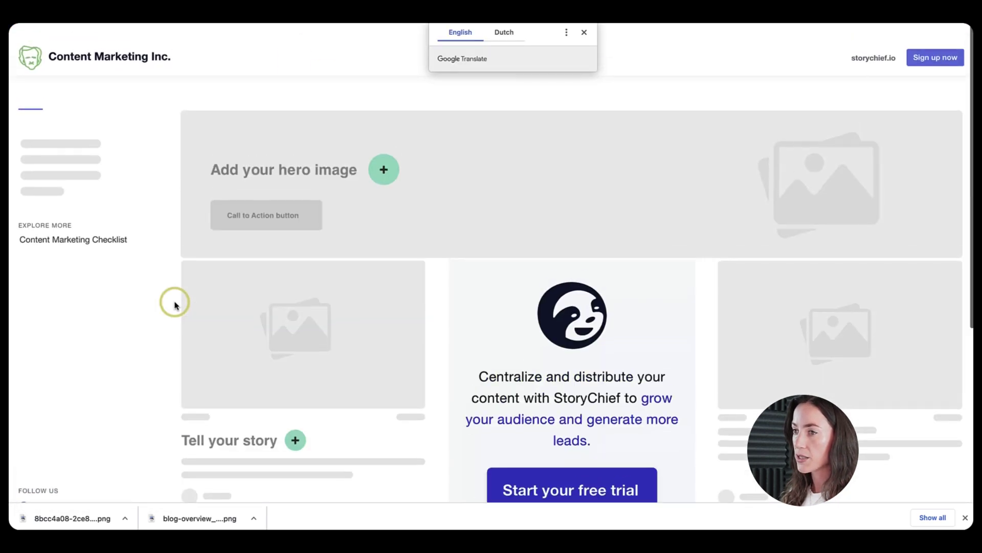
pyautogui.click(583, 32)
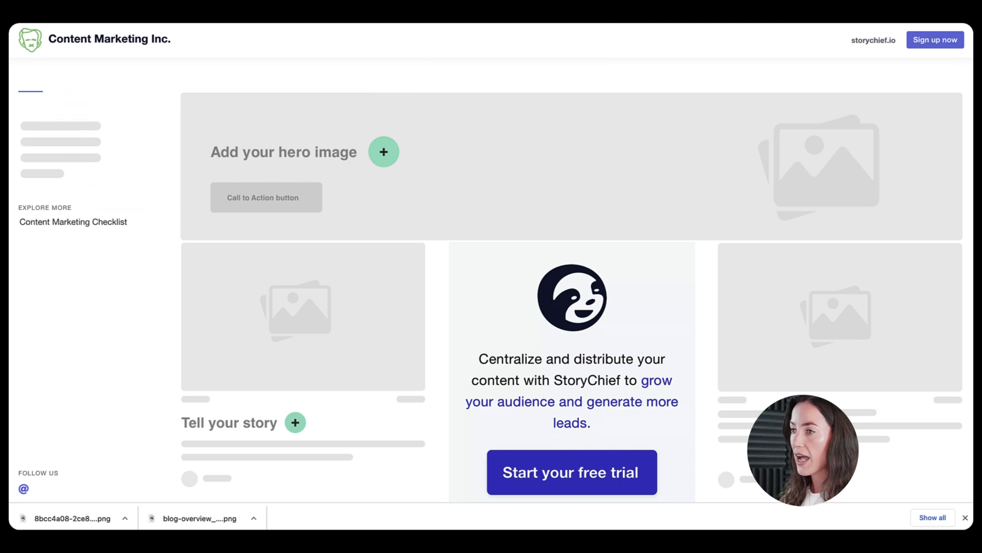
pyautogui.click(364, 225)
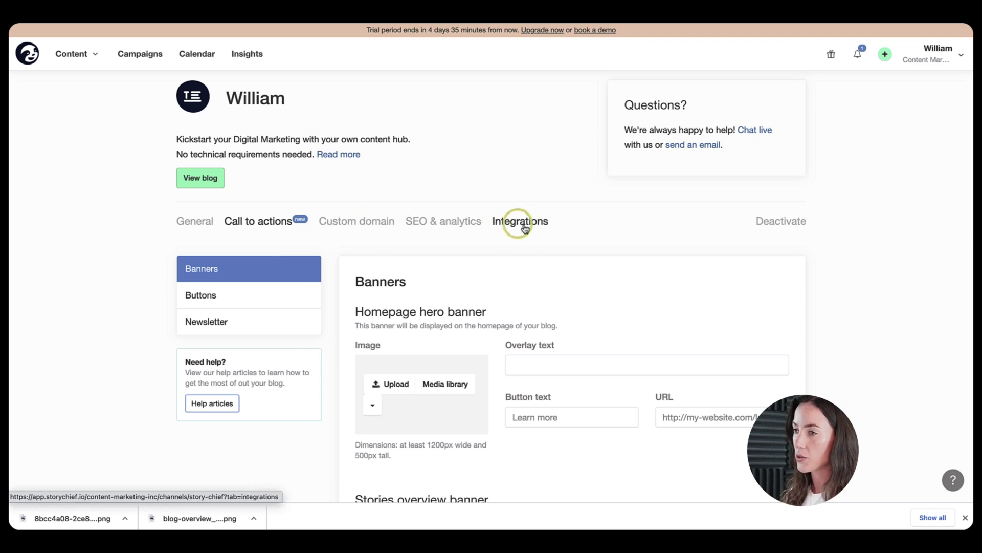
# Step: Open the Custom domain settings and read the 'How to set this up' custom domain article
pyautogui.click(353, 221)
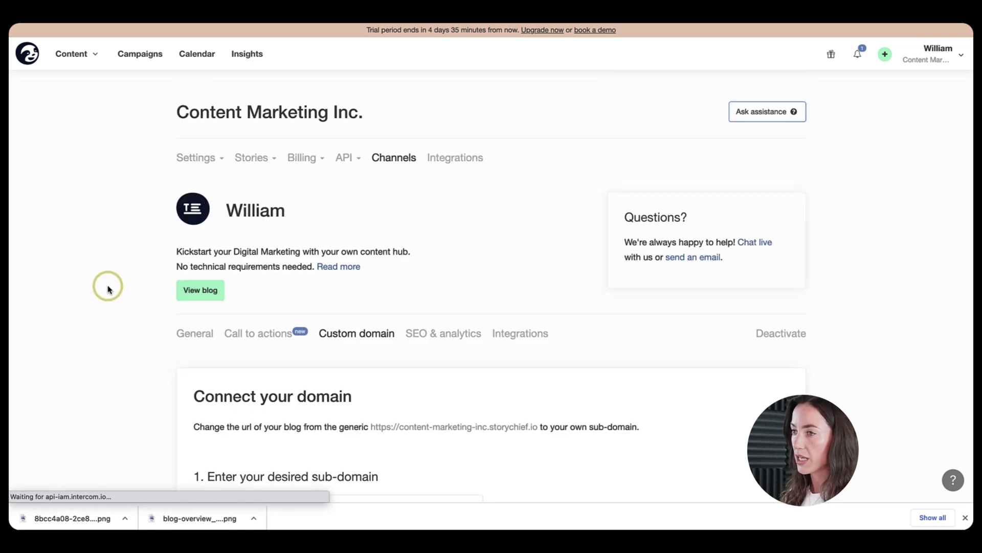
pyautogui.scroll(-5, 108, 289)
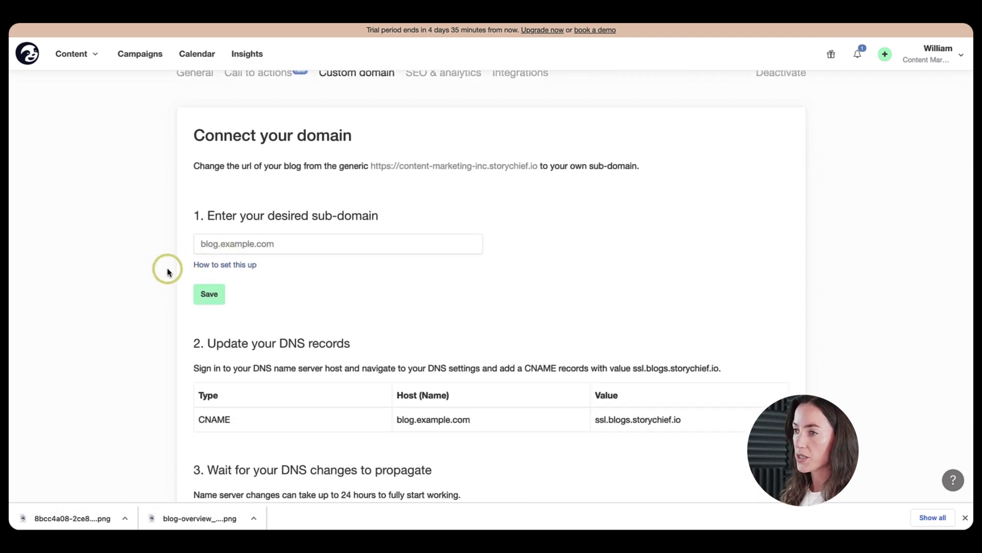
pyautogui.click(207, 265)
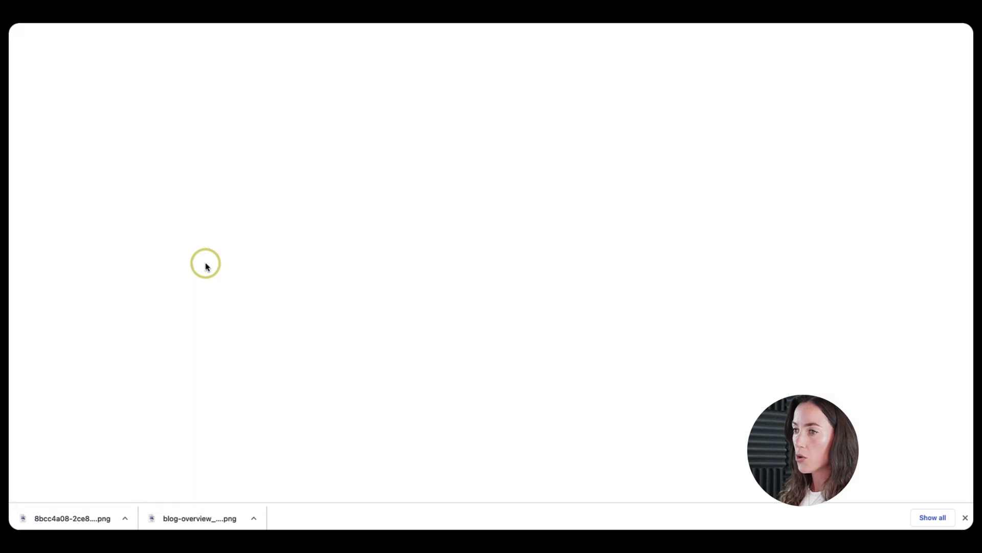
pyautogui.scroll(-6, 206, 265)
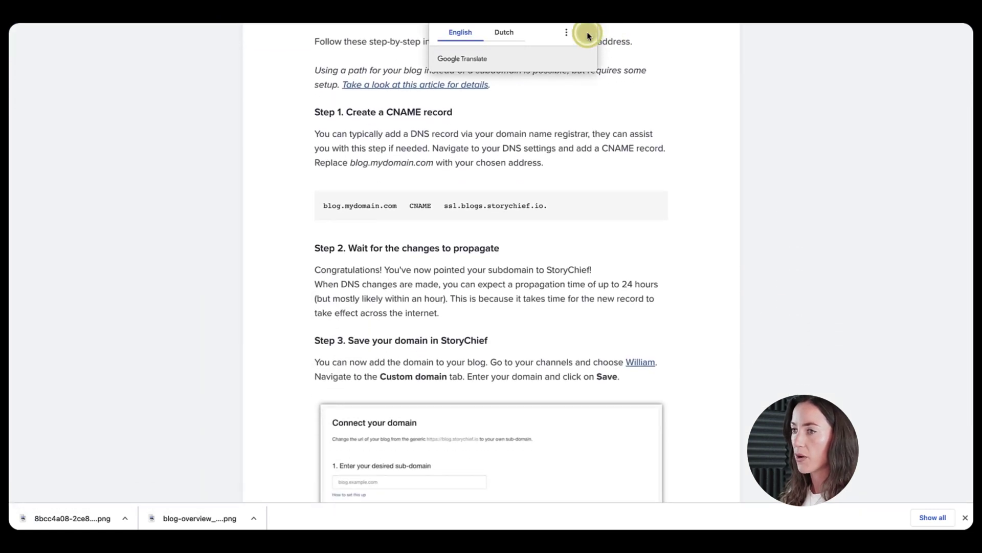
pyautogui.click(584, 33)
pyautogui.scroll(-4, 230, 149)
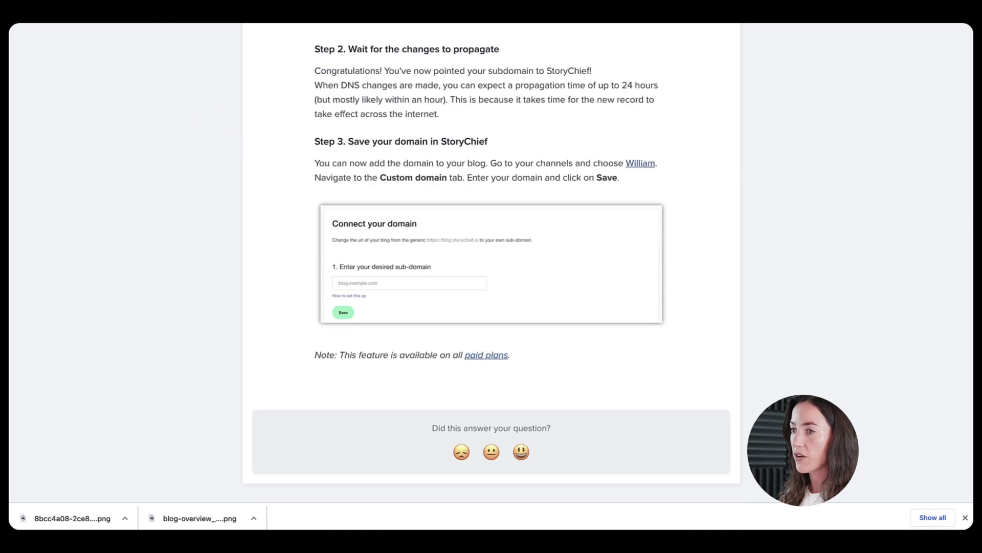
pyautogui.click(102, 24)
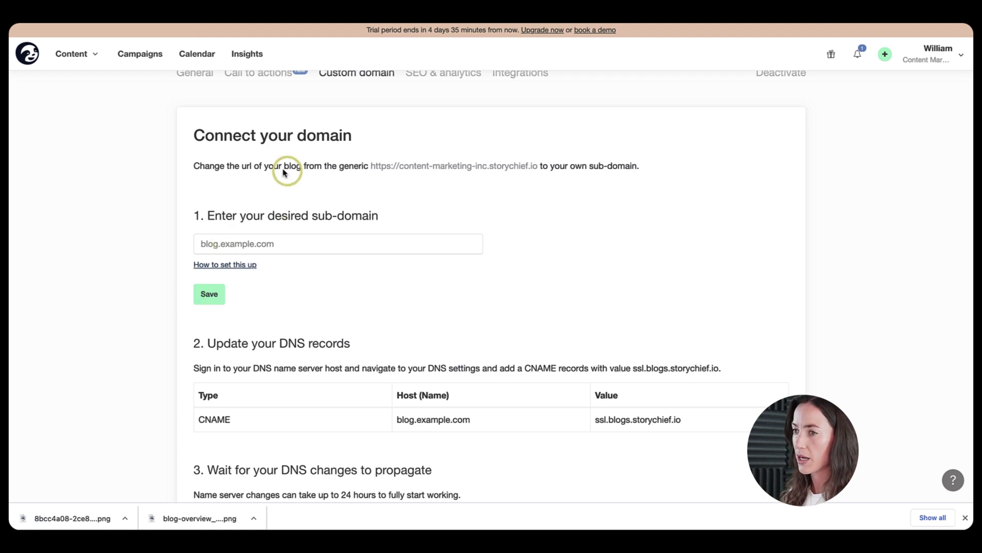
# Step: Review the sub-domain and CNAME to ssl.blogs.storychief.io steps, and hide the downloads bar
pyautogui.moveTo(203, 214); pyautogui.dragTo(379, 231)
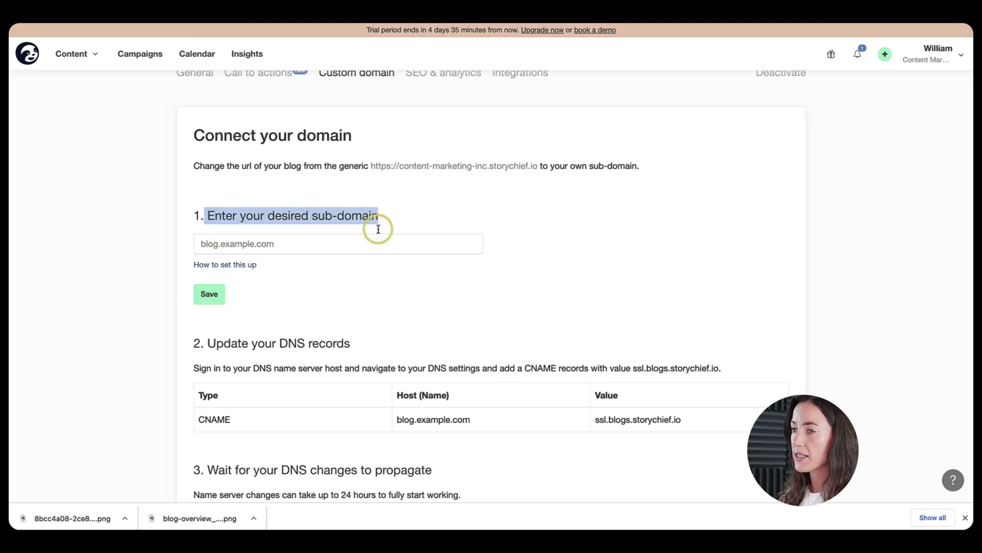
pyautogui.click(376, 227)
pyautogui.click(953, 482)
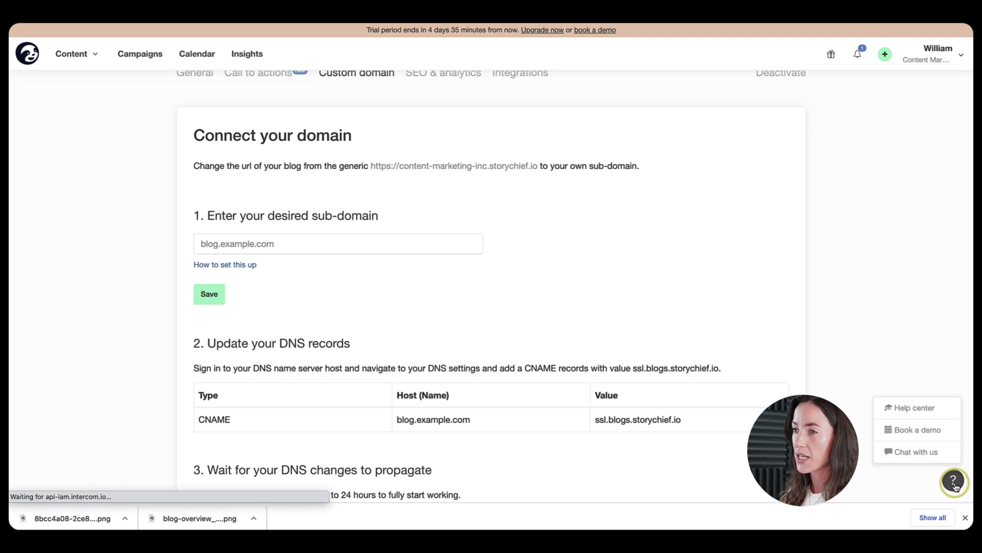
pyautogui.click(965, 517)
pyautogui.scroll(5, 644, 271)
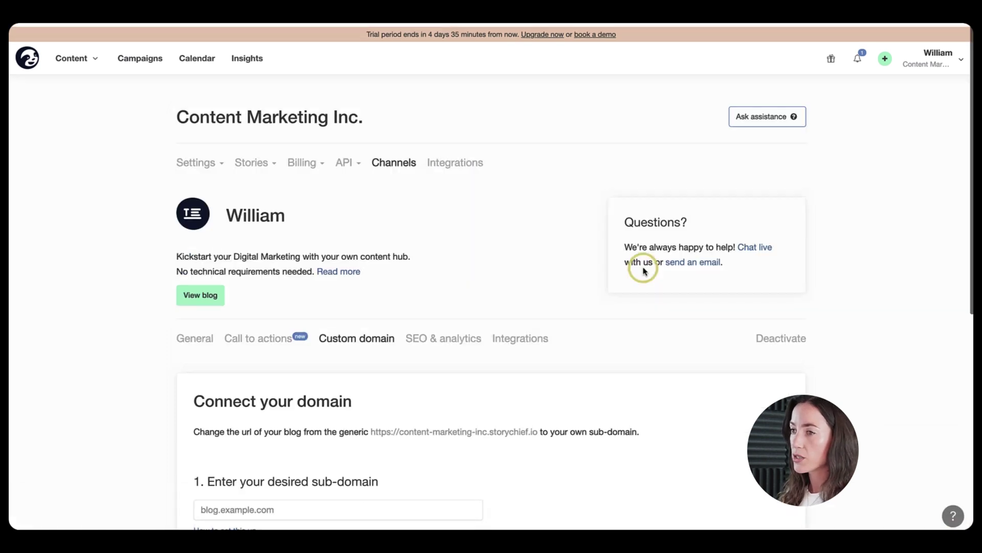
pyautogui.click(440, 337)
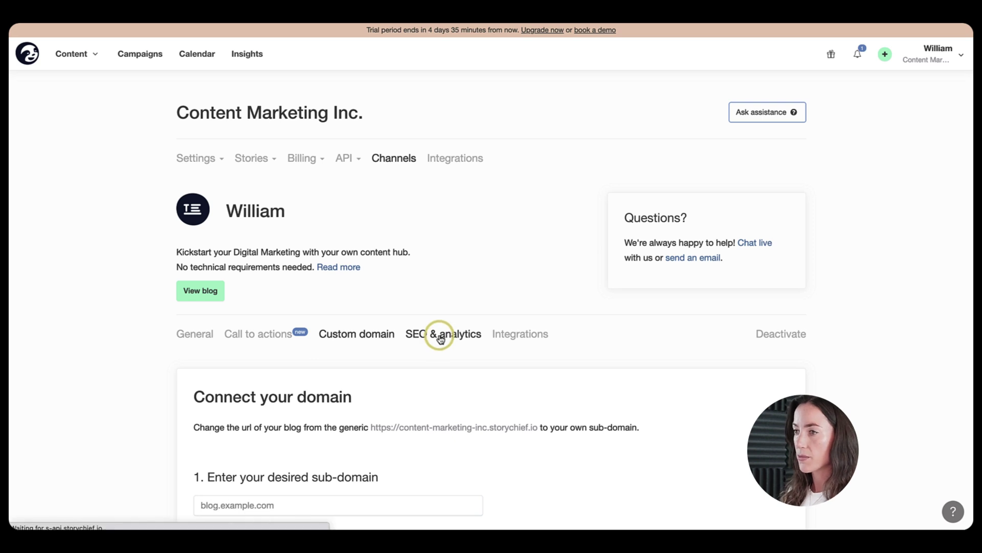
# Step: Scroll through the SEO meta tags (meta title Content Marketing Inc.) and Google Analytics fields, then return to top
pyautogui.scroll(-5, 133, 379)
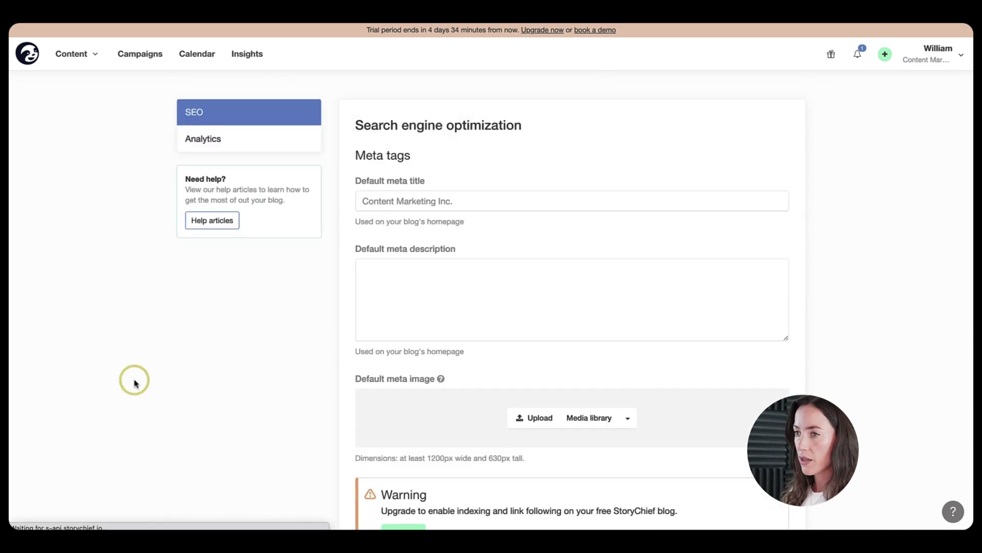
pyautogui.scroll(-3, 248, 314)
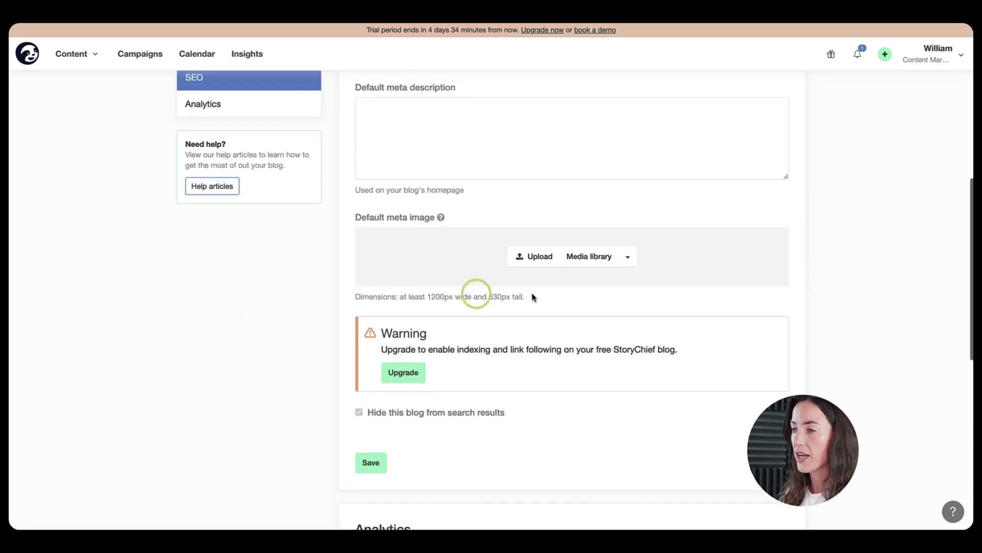
pyautogui.scroll(2, 504, 219)
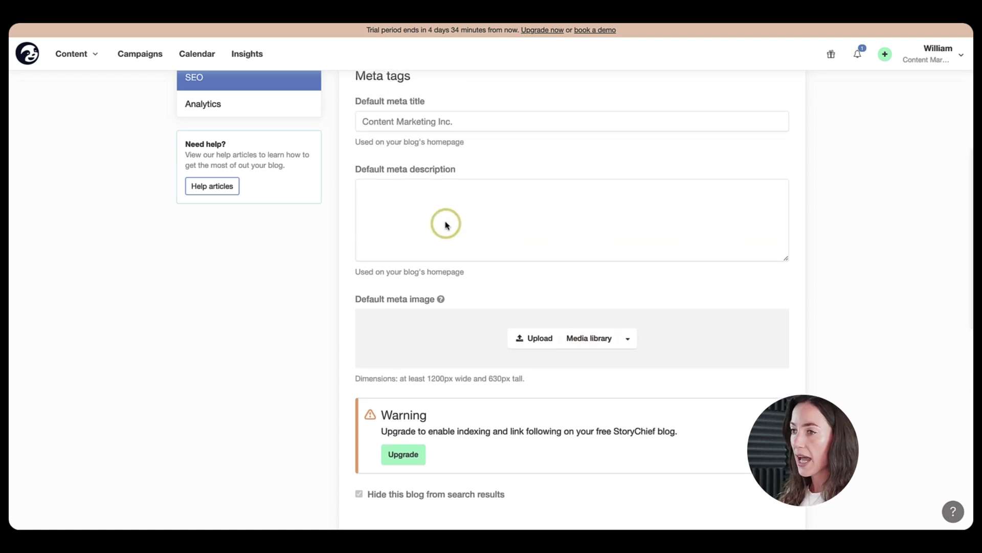
pyautogui.scroll(-3, 337, 337)
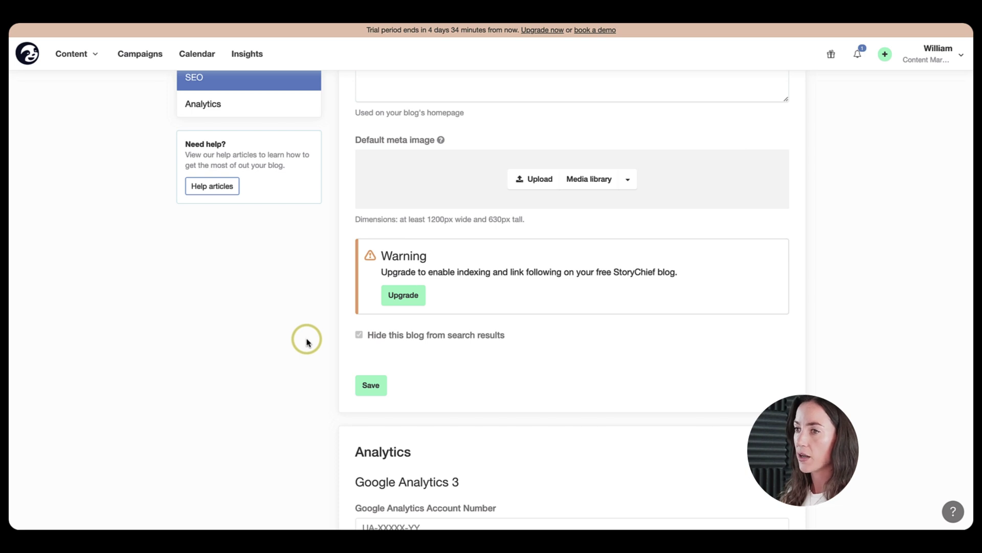
pyautogui.scroll(-8, 307, 342)
pyautogui.scroll(4, 307, 342)
pyautogui.scroll(-2, 307, 341)
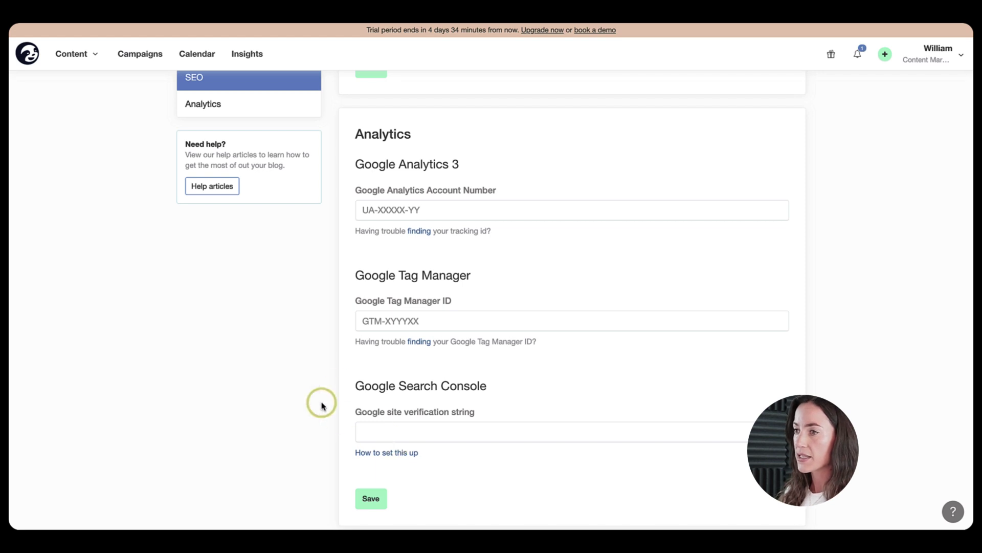
pyautogui.scroll(6, 321, 405)
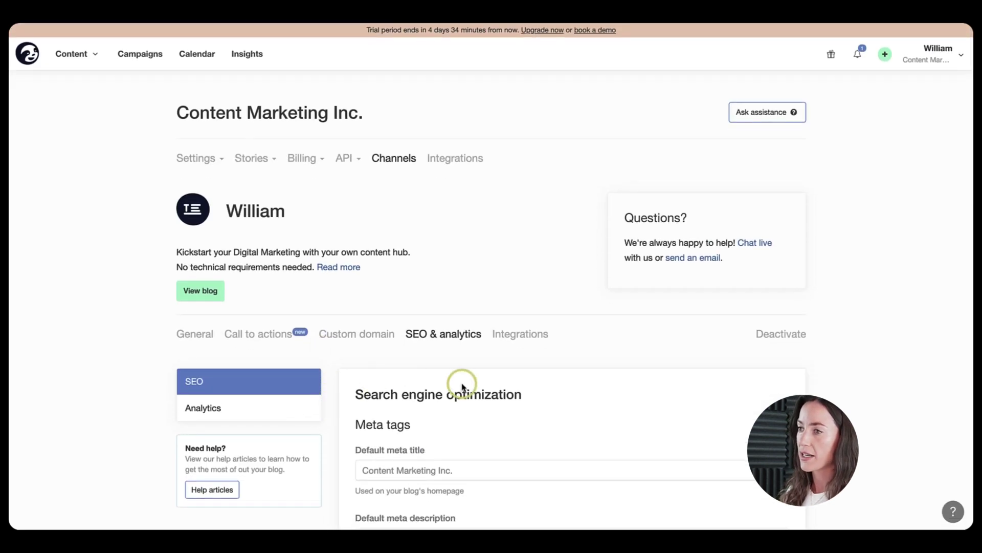
# Step: Review the empty Google Tag Manager, Disqus and Convertful fields, focusing the Disqus shortname field
pyautogui.click(522, 335)
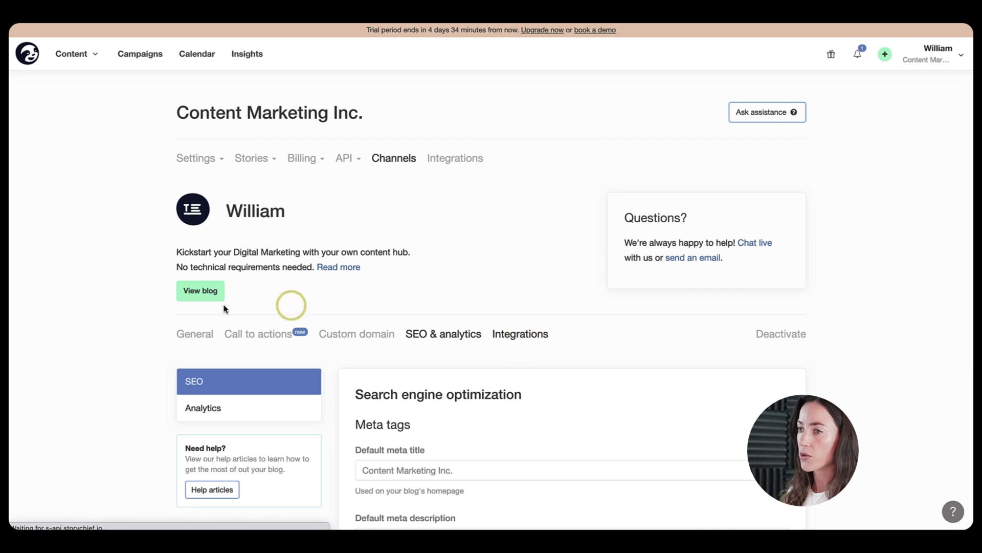
pyautogui.scroll(-5, 102, 375)
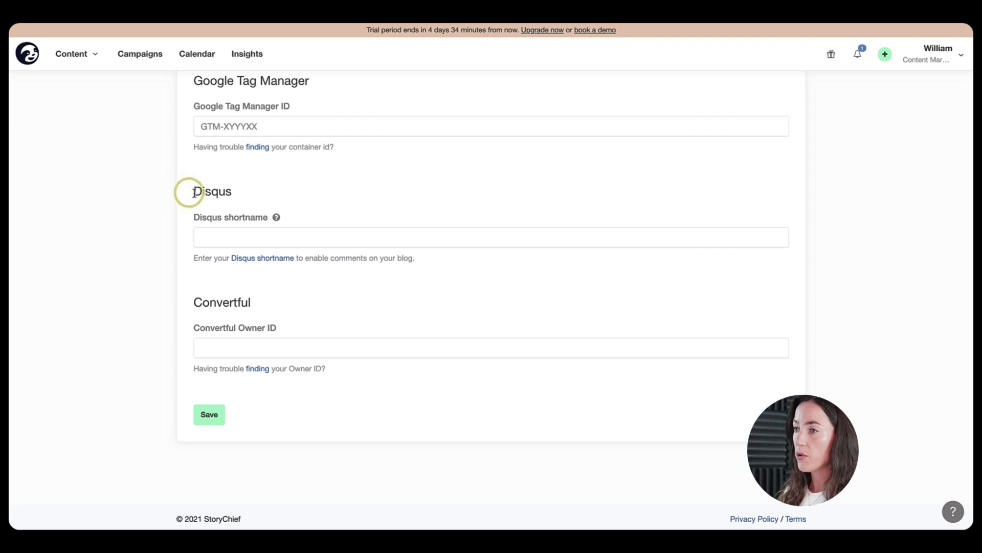
pyautogui.click(211, 232)
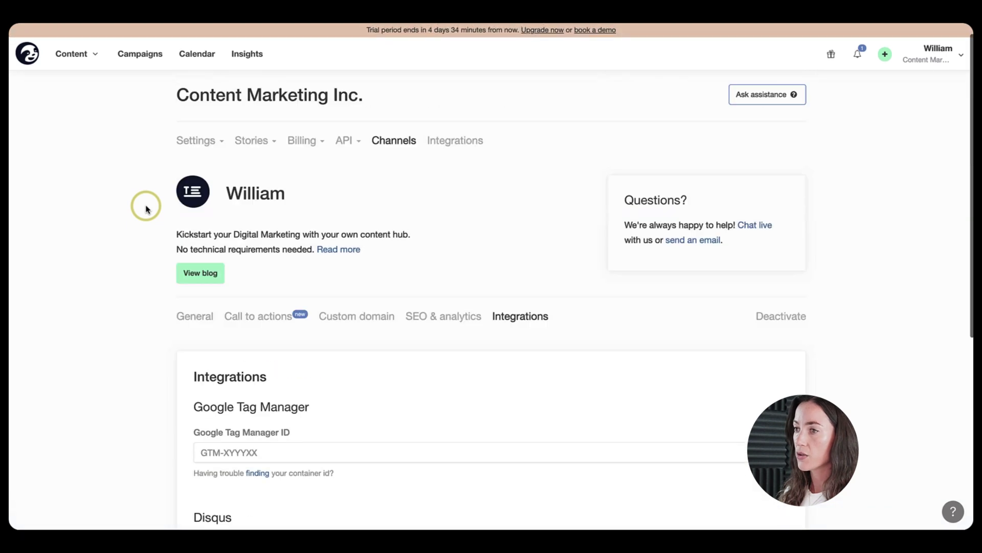